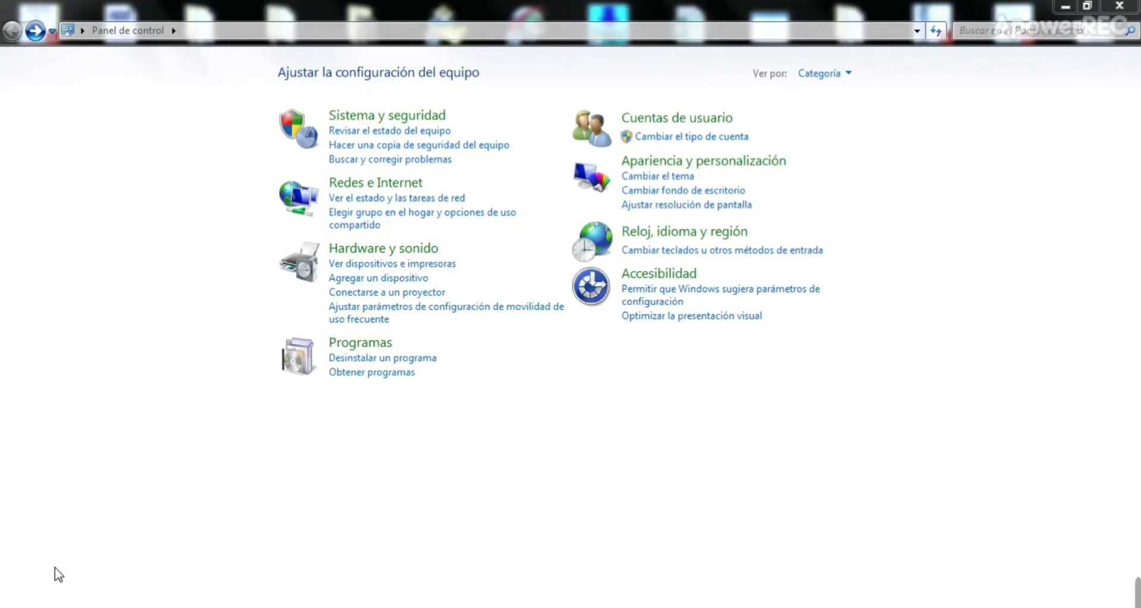
Step: Search Control Panel for 'bl' to bring up the Bluetooth settings
key("super")
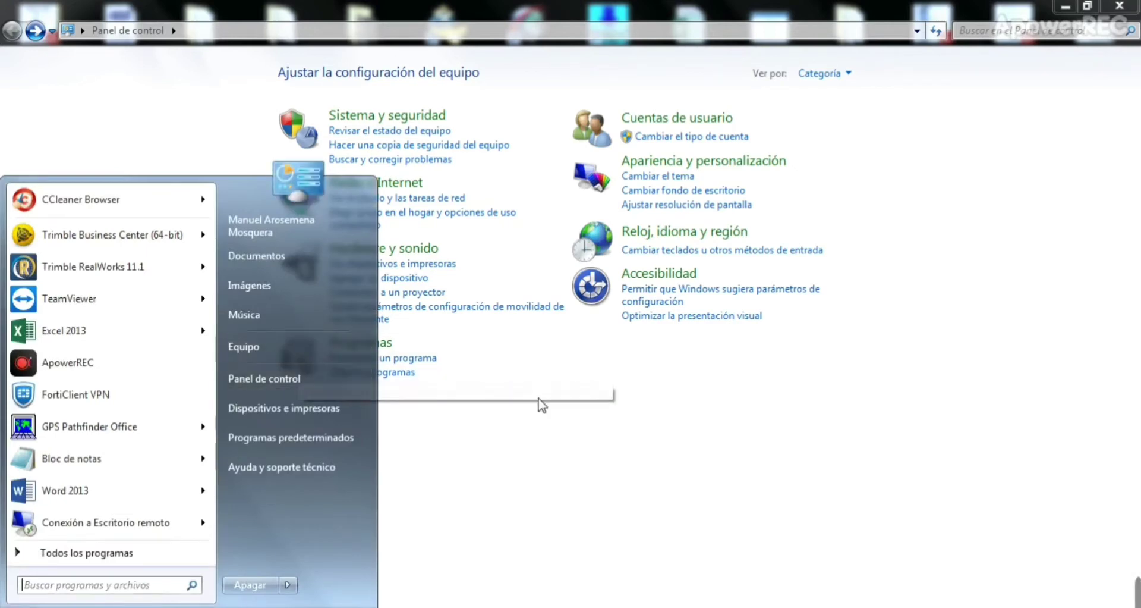
left_click(560, 472)
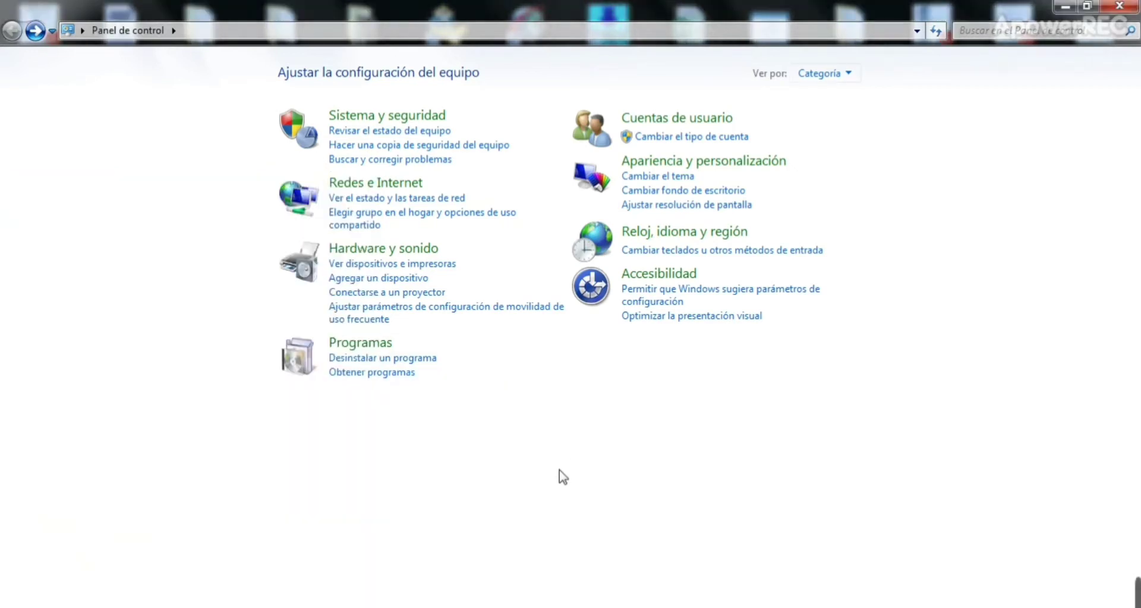
left_click(1007, 31)
type("blue")
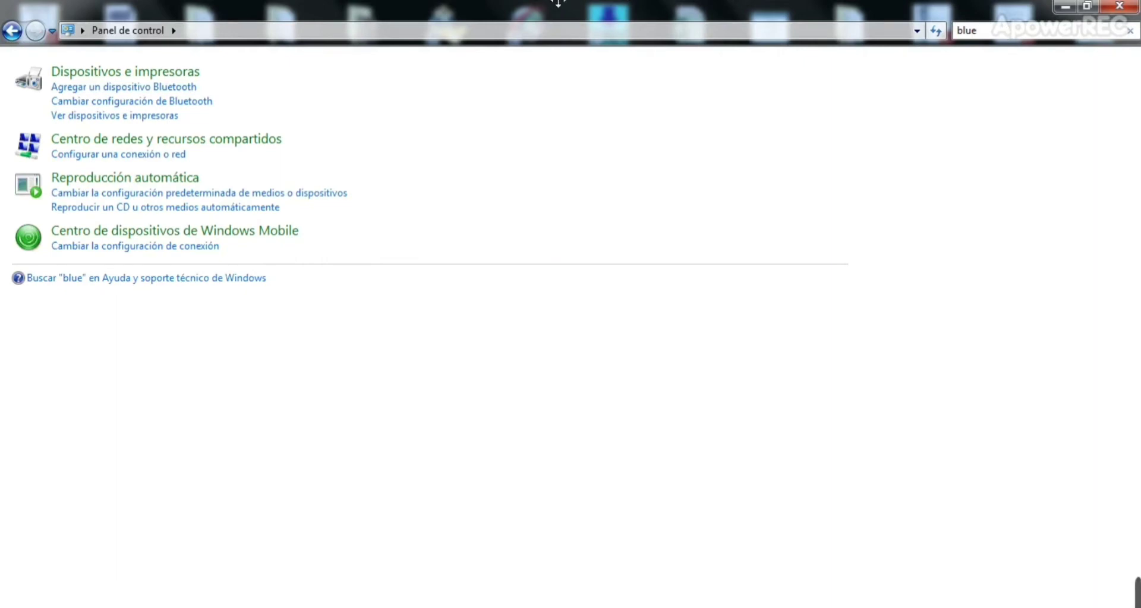
Step: Add a Bluetooth device, selecting the R8s Trimble receiver and continuing to pairing
left_click(181, 88)
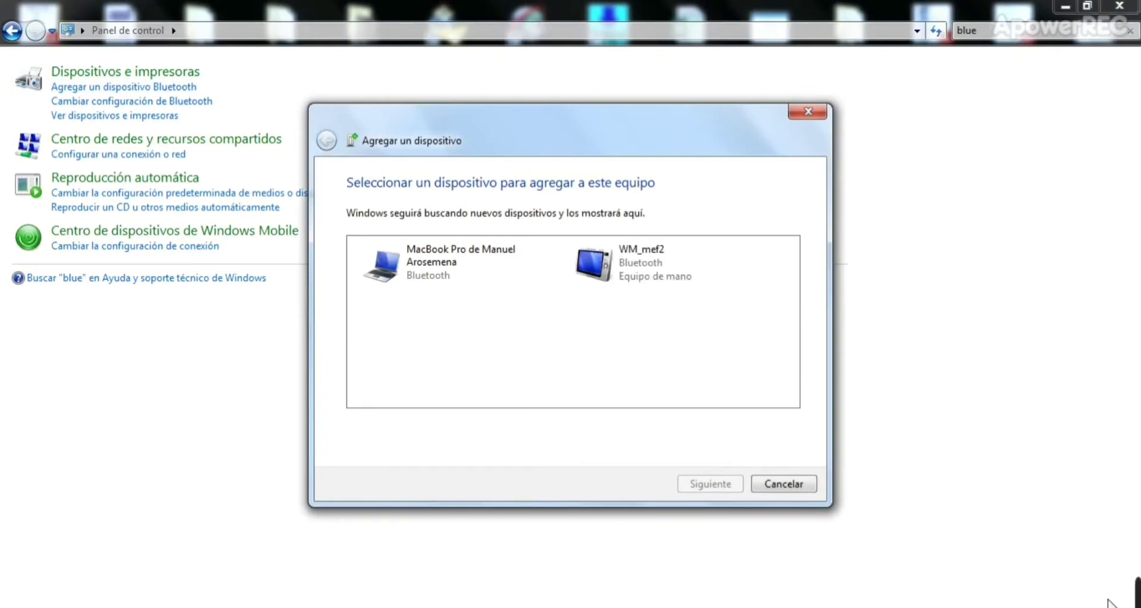
mouse_move(1137, 600)
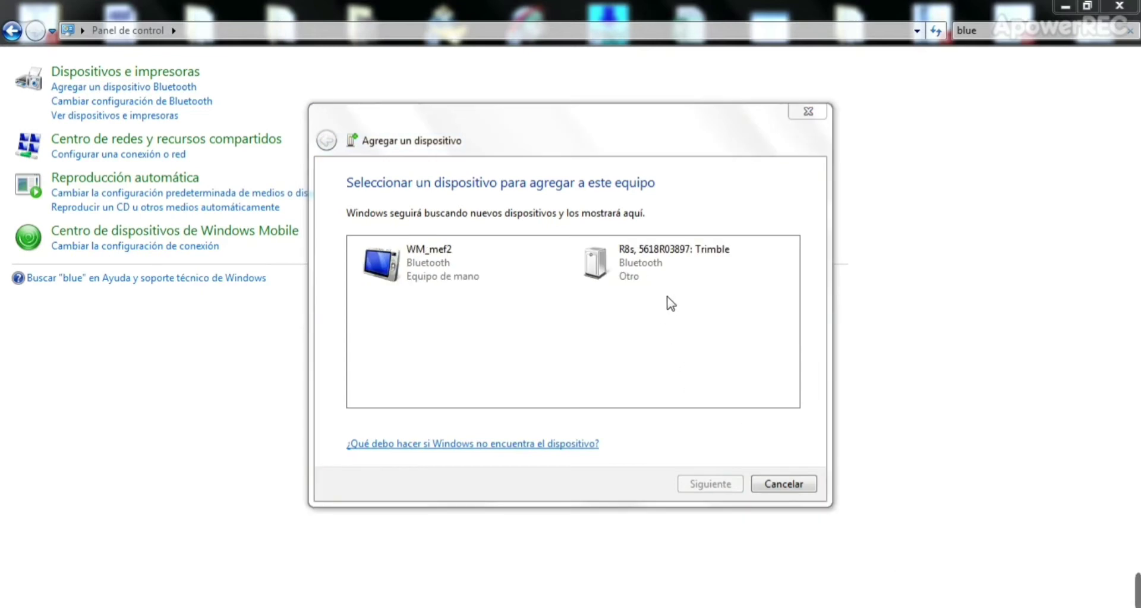
left_click(625, 264)
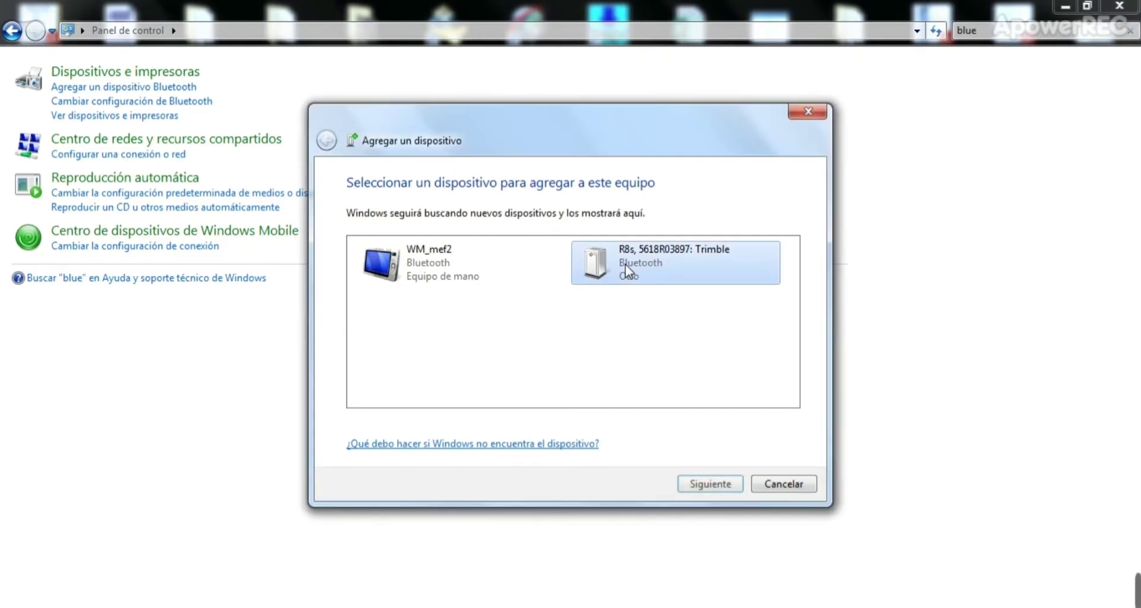
left_click(730, 487)
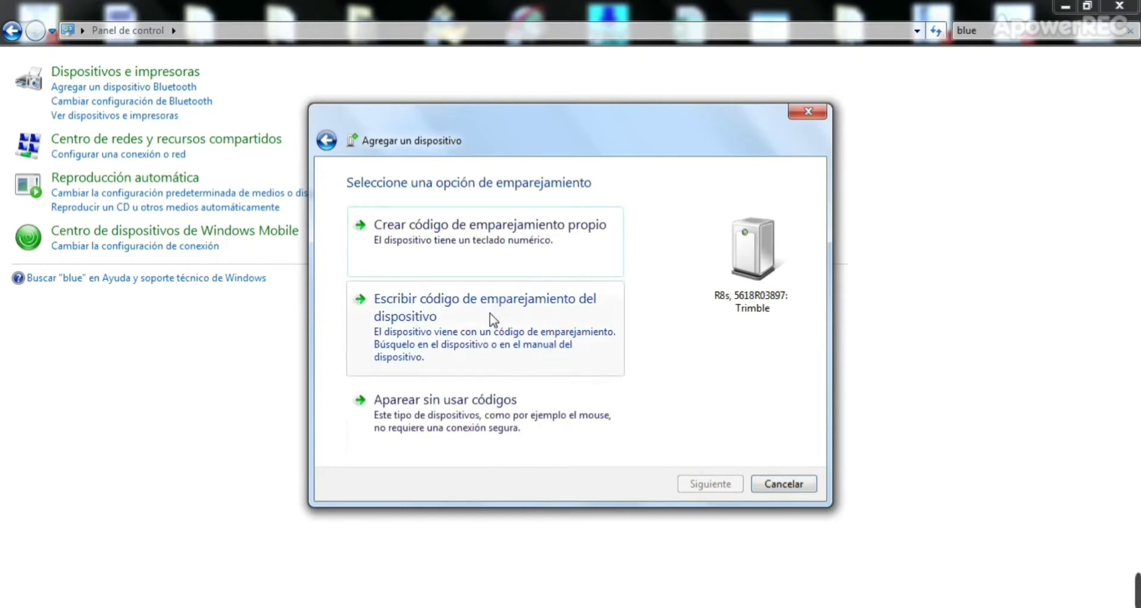
Step: Pair the R8s Trimble with pairing code 0000 and close the wizard once it's added
left_click(527, 315)
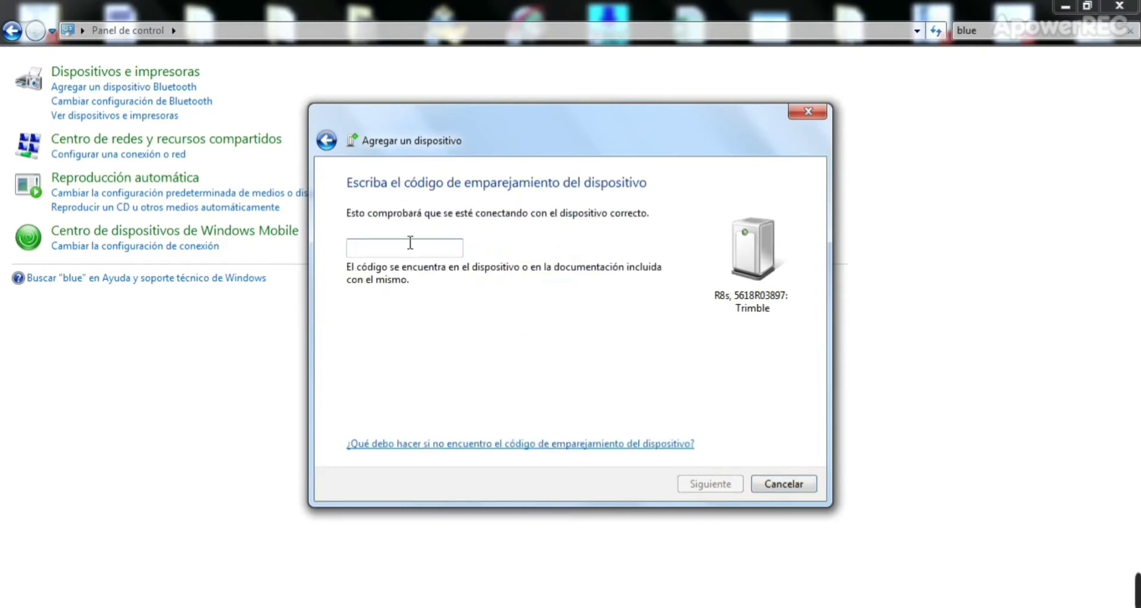
type("000")
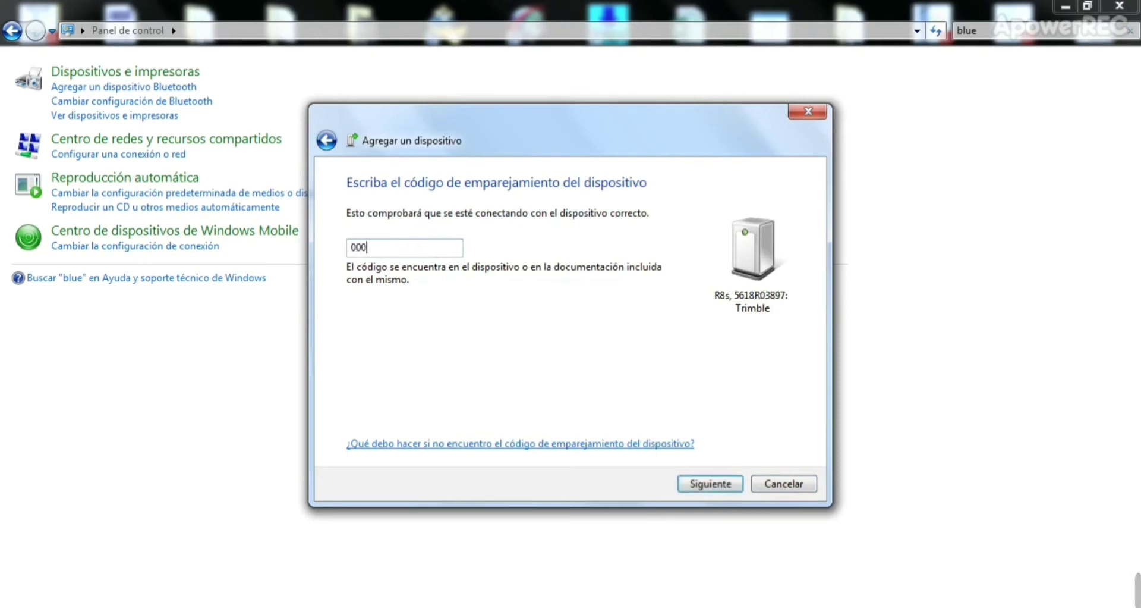
key("BackSpace")
key("BackSpace")
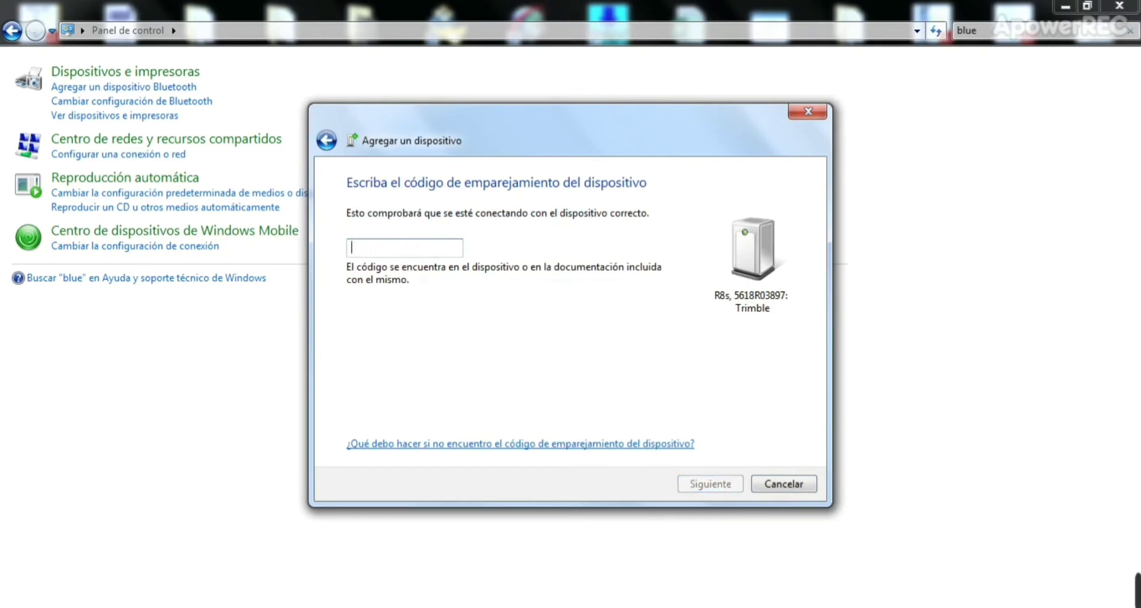
type("1234")
key("BackSpace")
key("BackSpace")
key("BackSpace")
key("BackSpace")
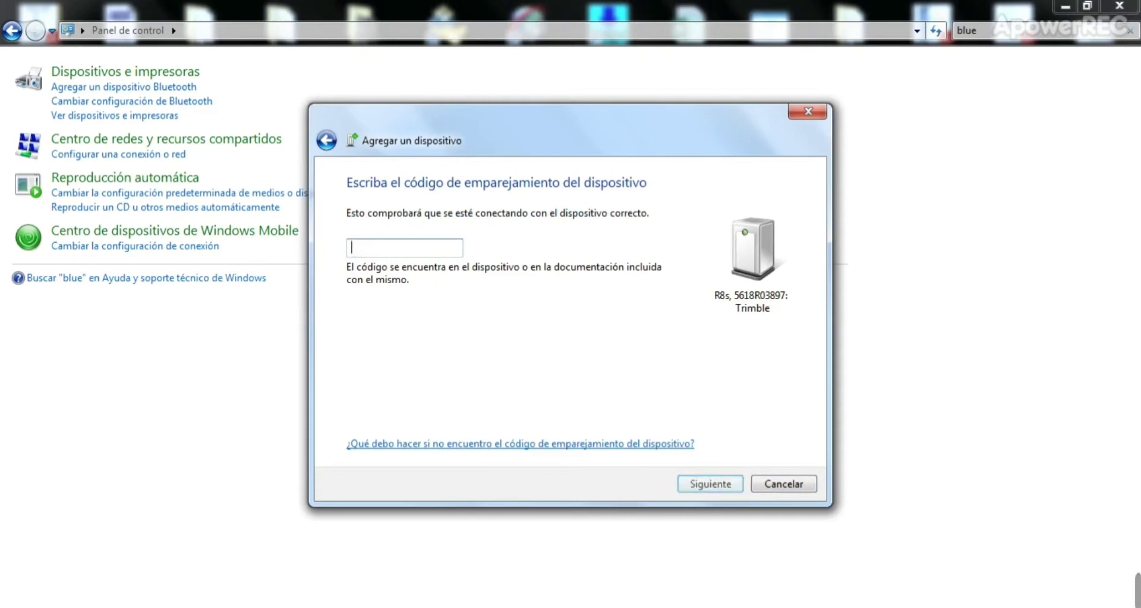
type("12345")
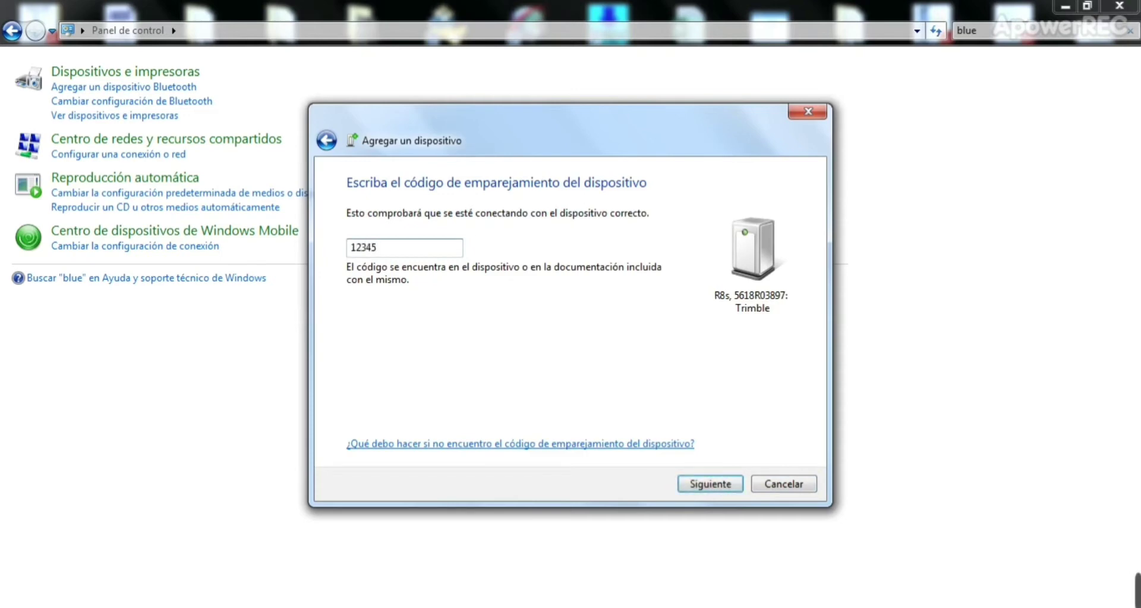
key("BackSpace")
key("BackSpace")
key("BackSpace")
type("0000")
left_click(698, 482)
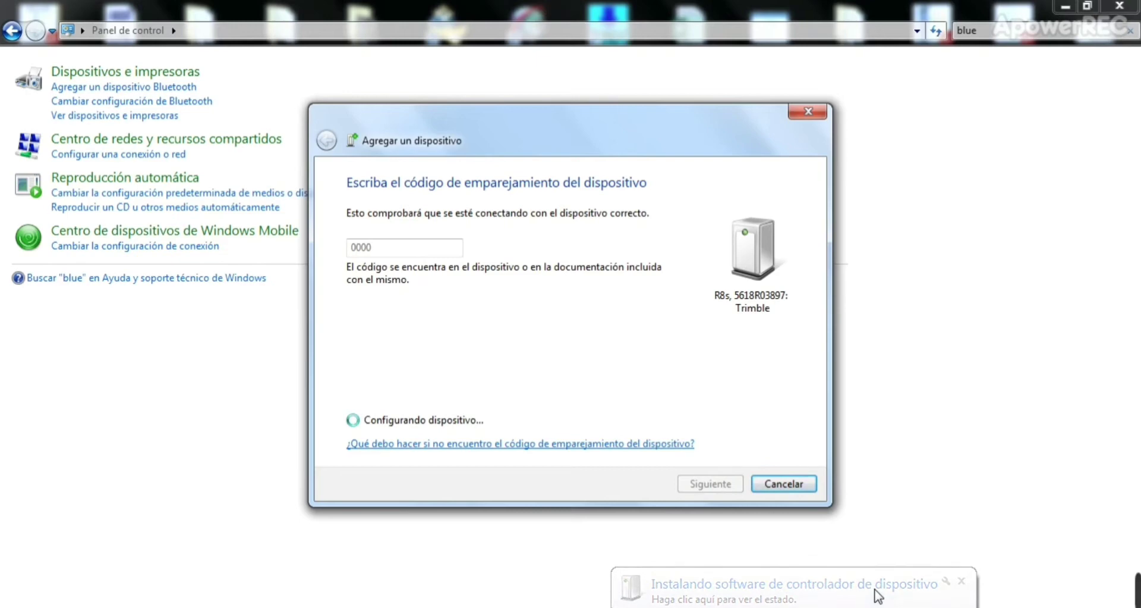
left_click(961, 582)
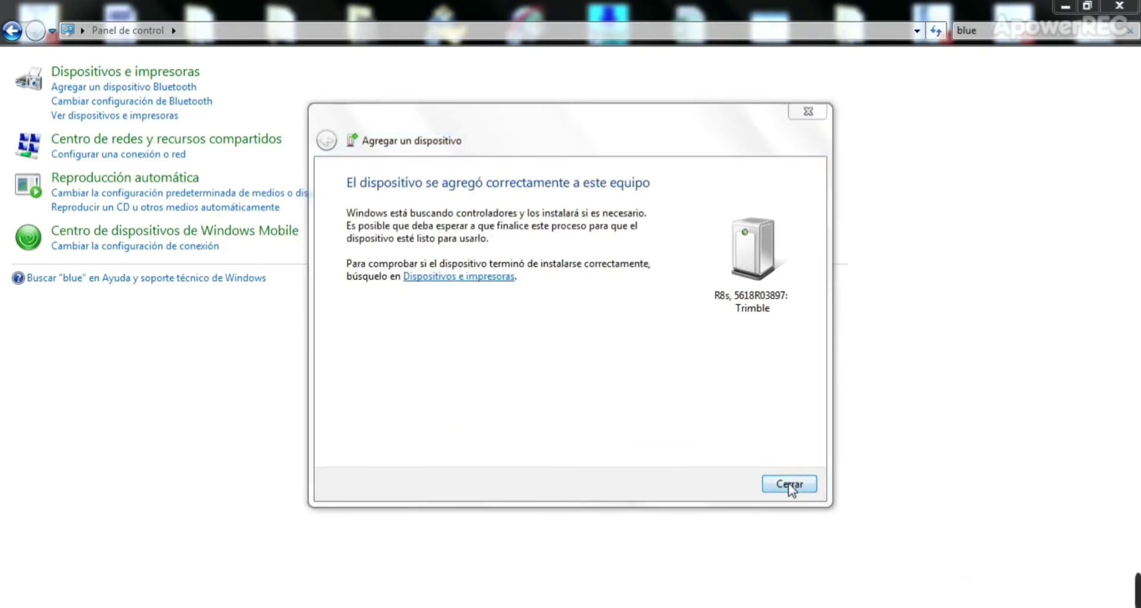
left_click(790, 484)
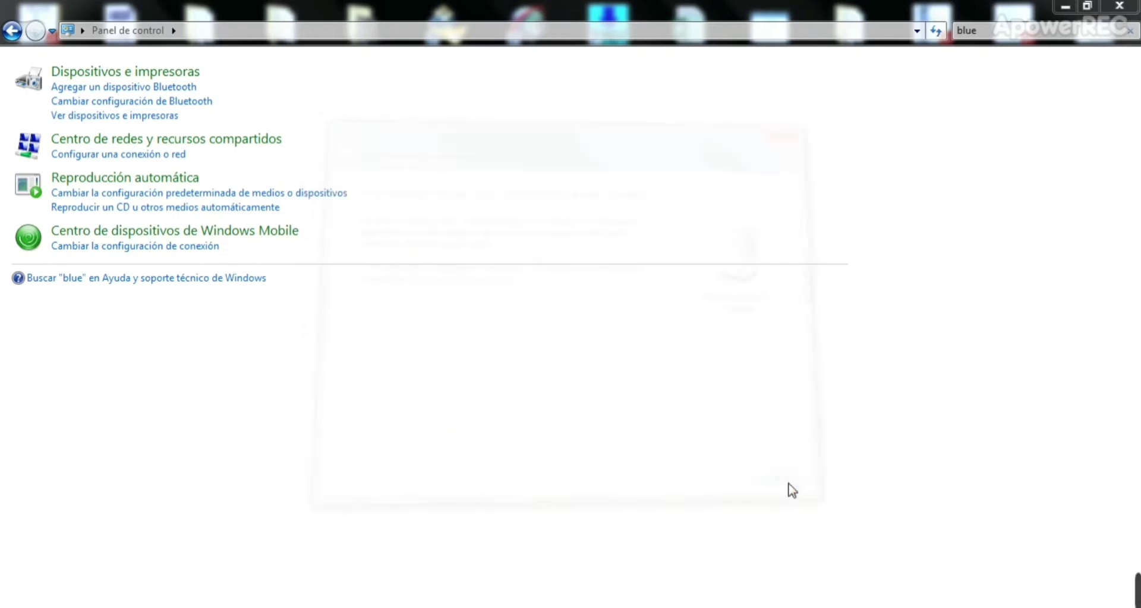
Step: Open the R8s Trimble's properties from Dispositivos e impresoras and review its hardware port names
left_click(113, 117)
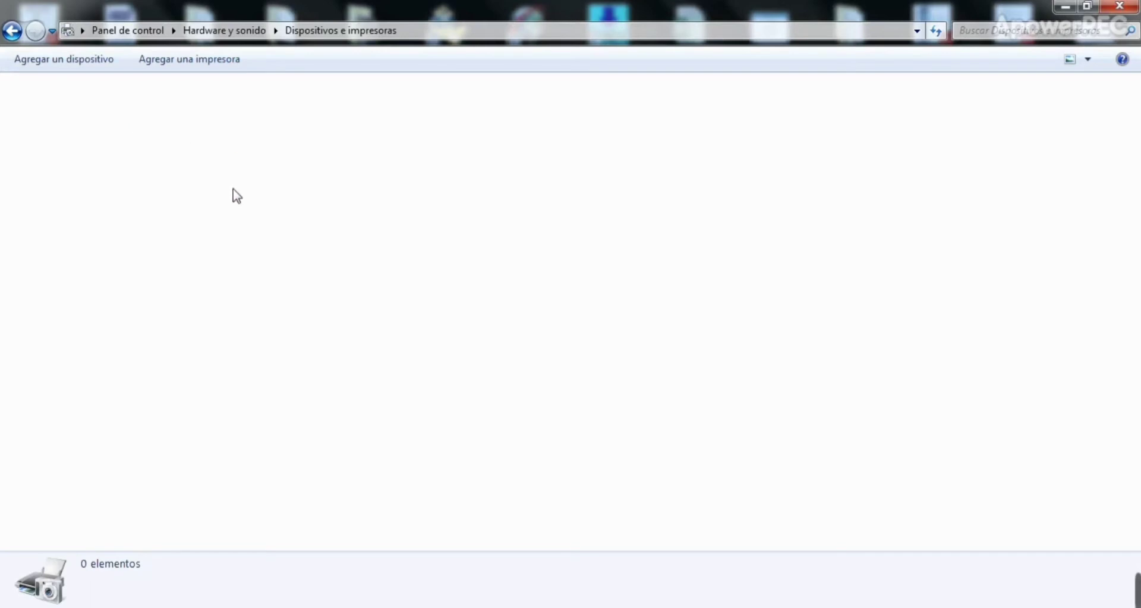
mouse_move(1048, 601)
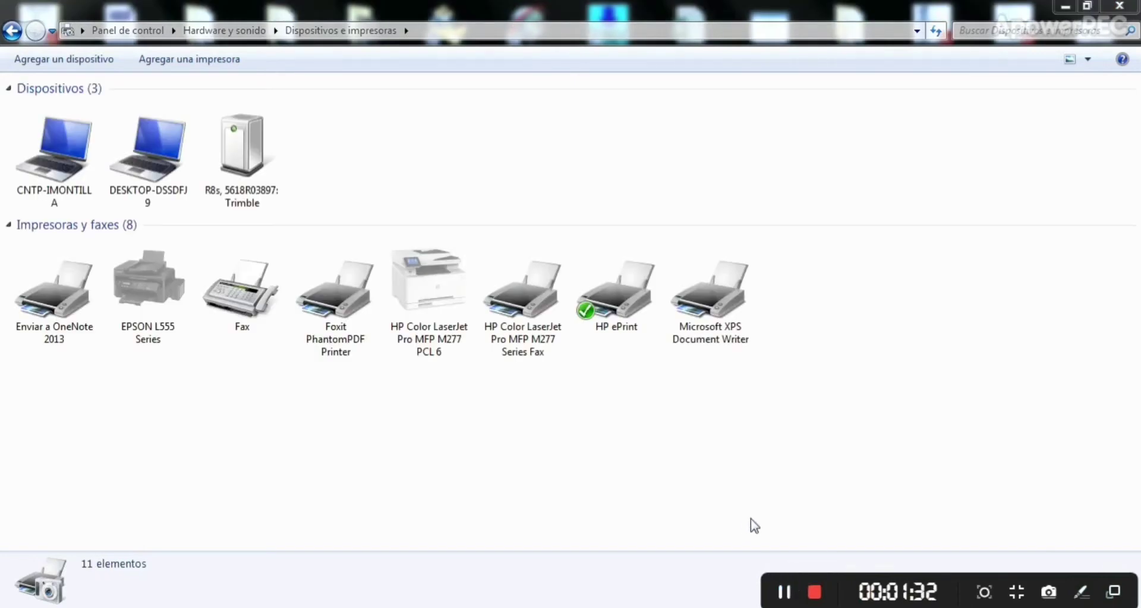
right_click(260, 176)
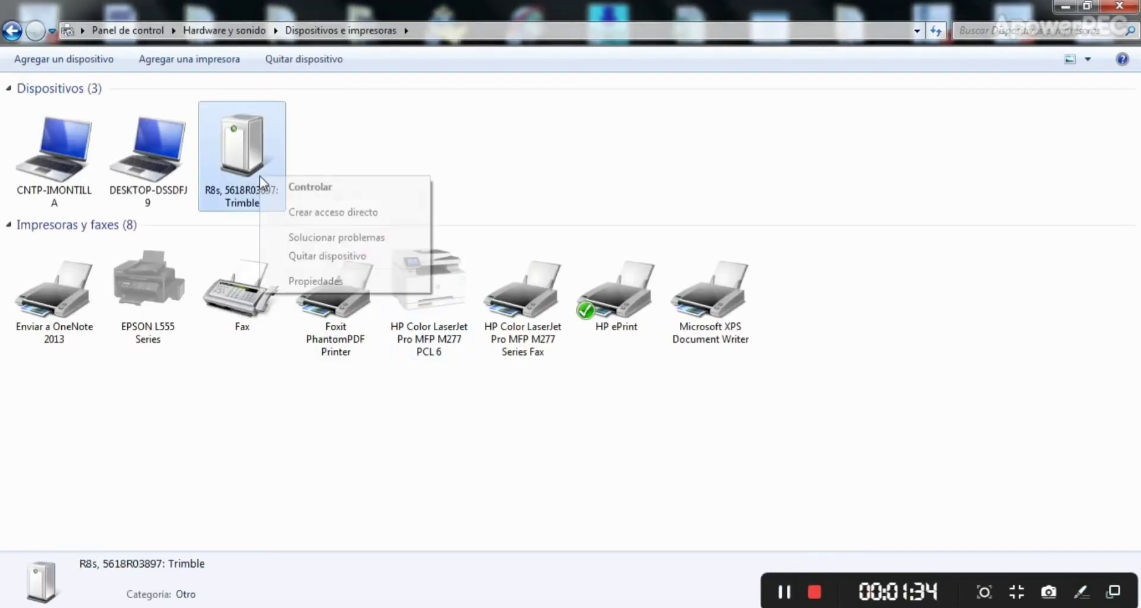
left_click(302, 280)
left_click_drag(426, 193, 474, 131)
left_click(394, 154)
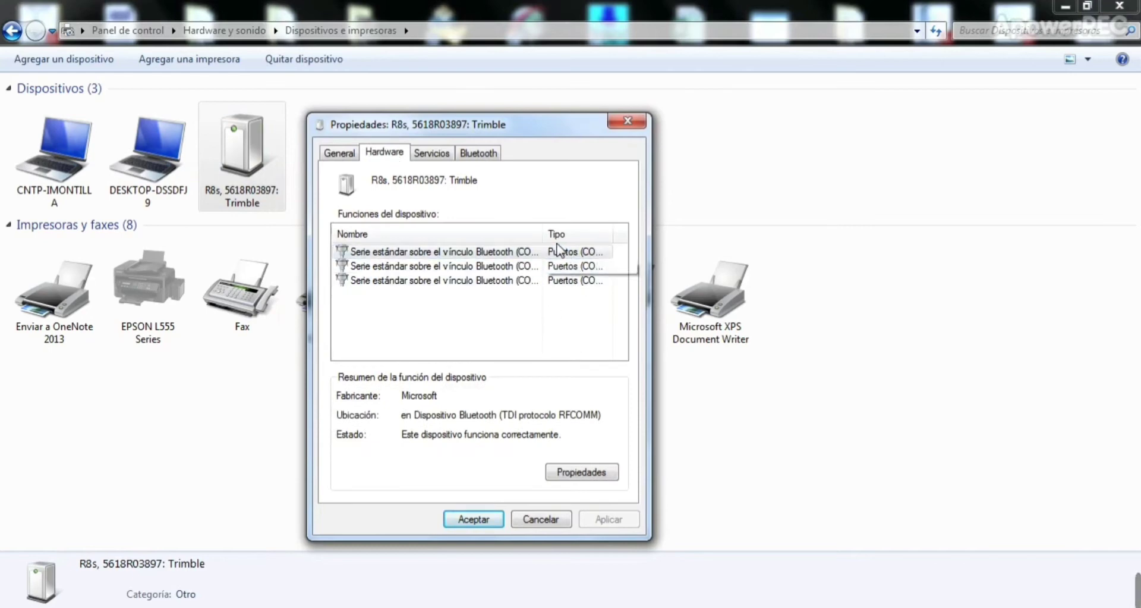
mouse_move(547, 236)
left_mouse_down()
mouse_move(604, 233)
mouse_move(530, 234)
left_mouse_up()
Step: Disable the COM1 and COM2 serial services, leaving COM3 on COM7, and apply the change
left_click(443, 154)
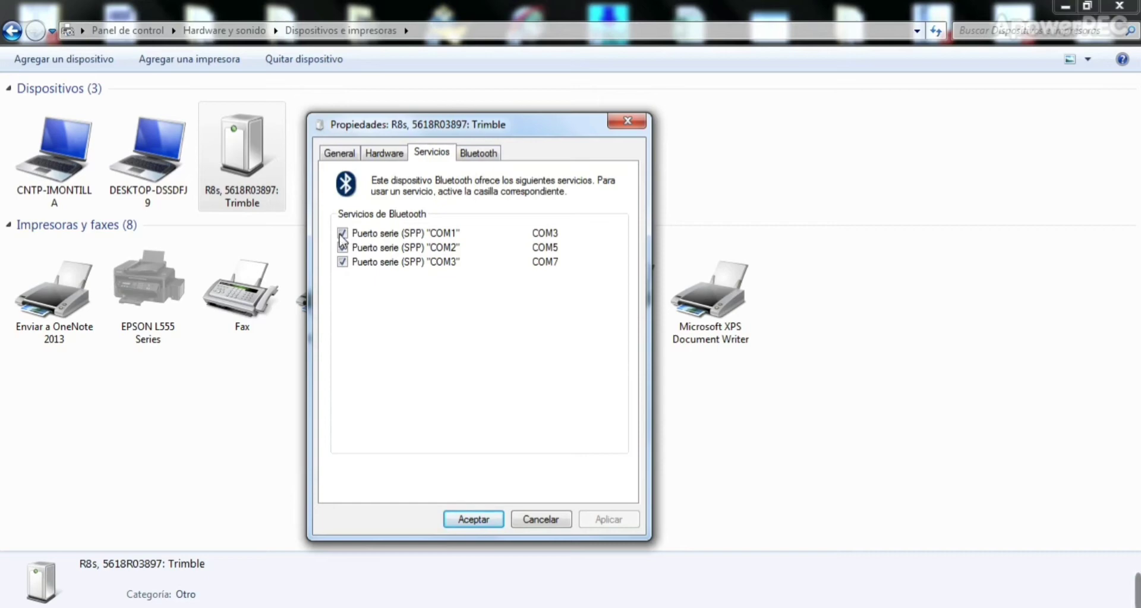
left_click(342, 233)
left_click(342, 248)
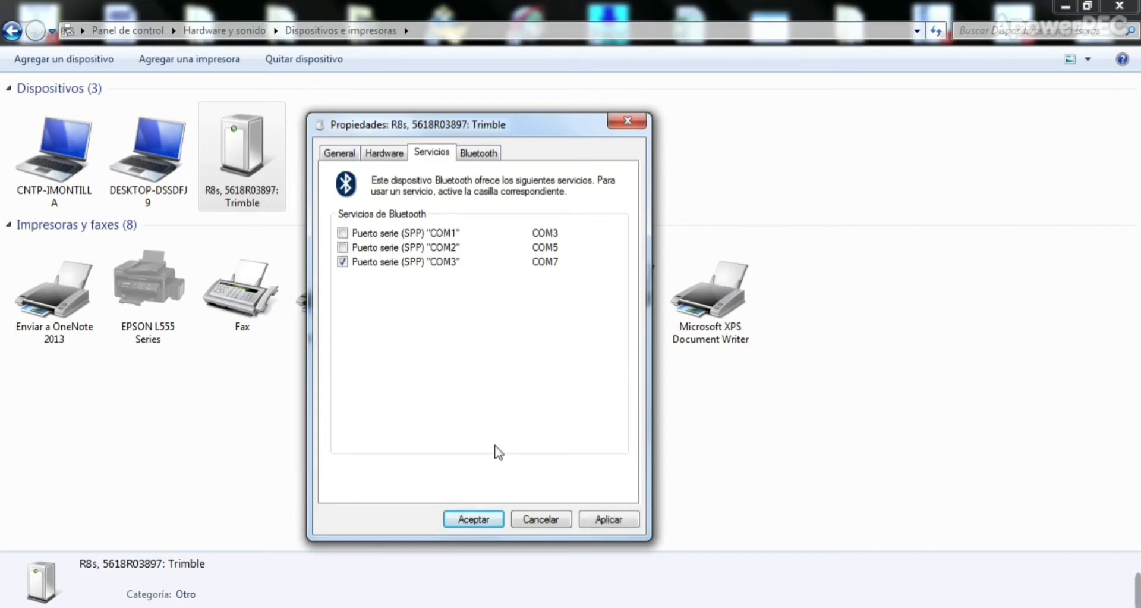
left_click(608, 521)
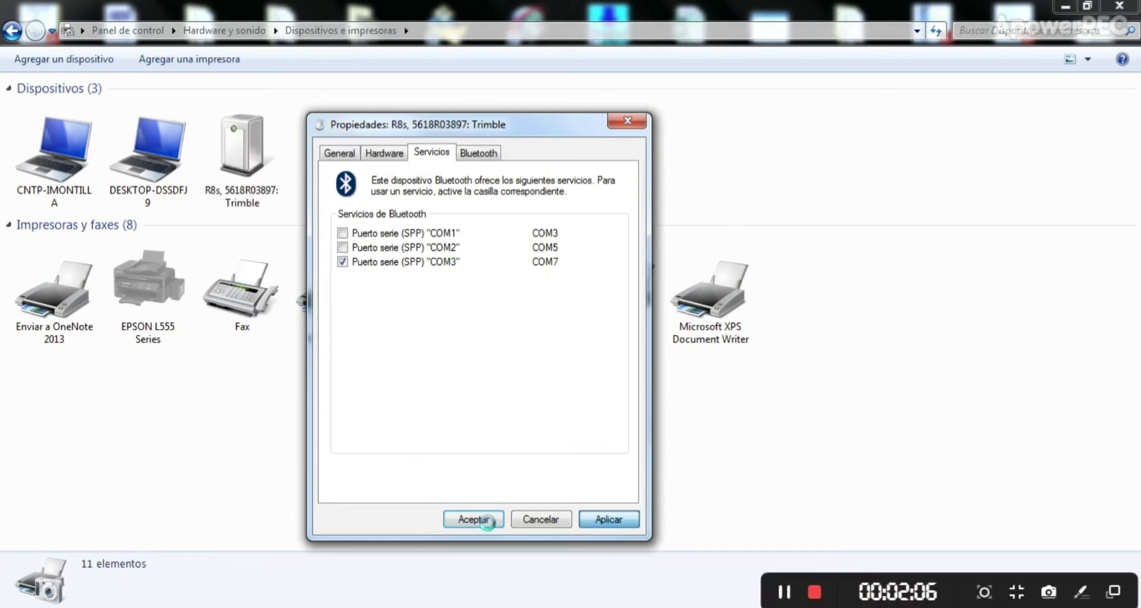
left_click(483, 519)
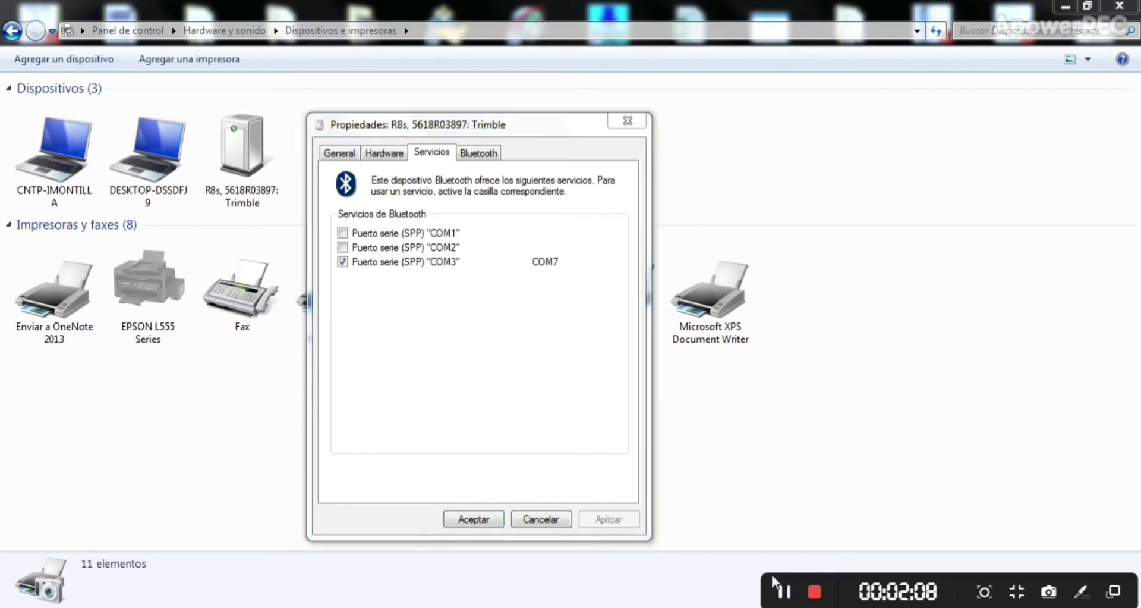
left_click(488, 518)
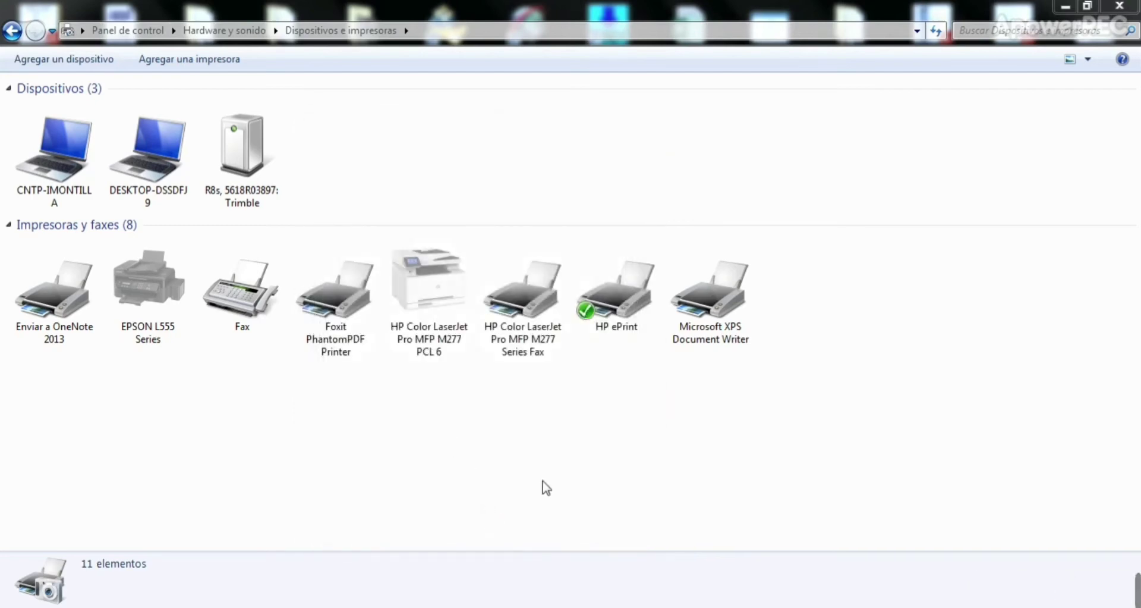
Step: Go back to Control Panel search and replace the term with 'tele' to find Teléfono y módem
mouse_move(1131, 585)
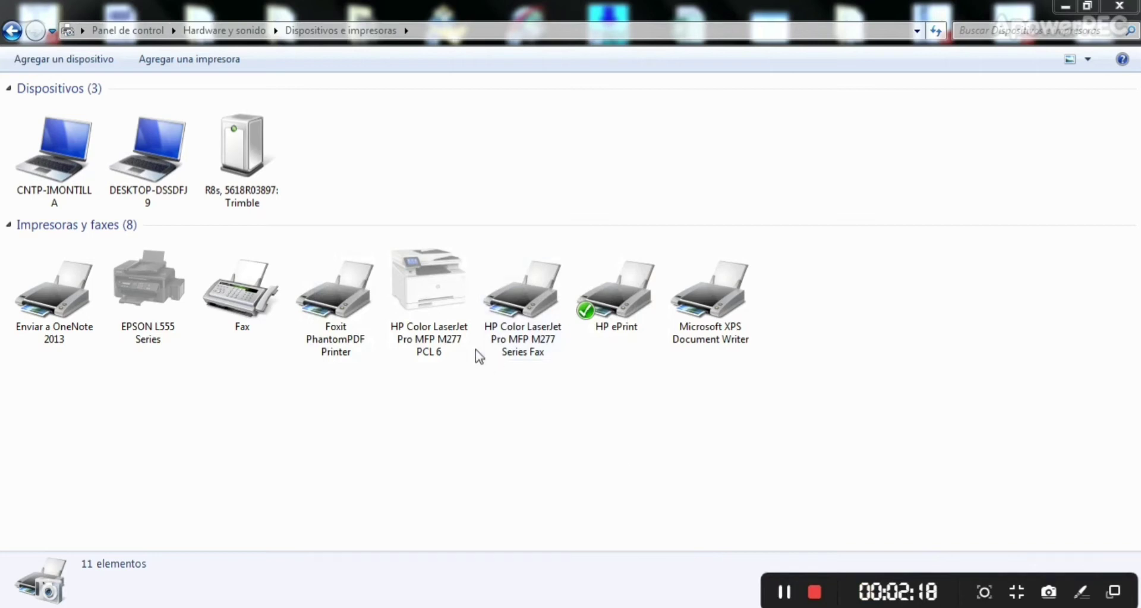
left_click(12, 31)
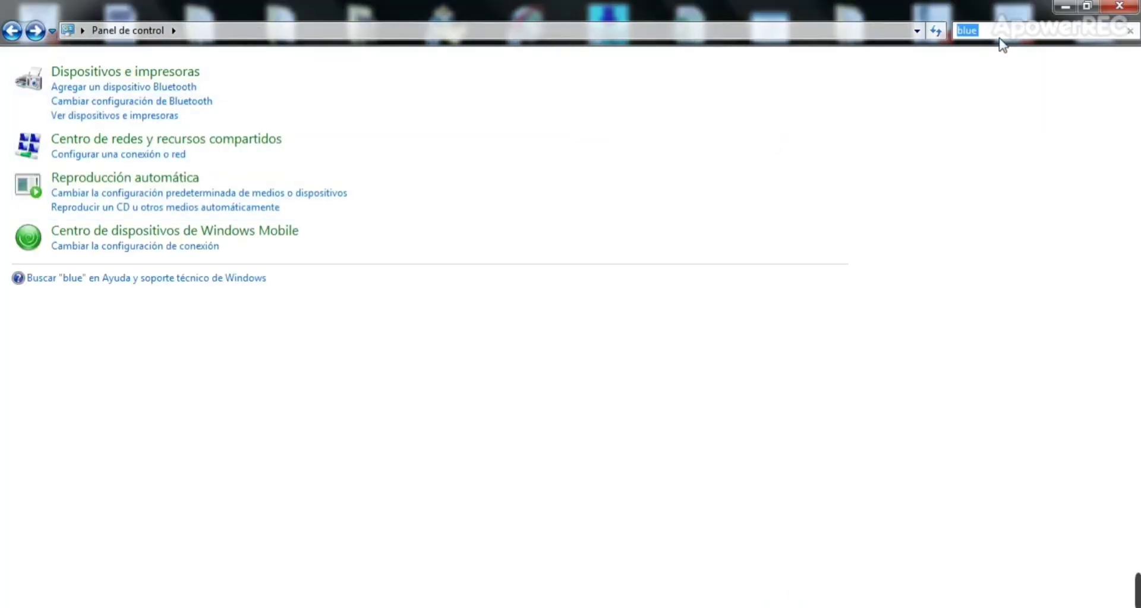
key("BackSpace")
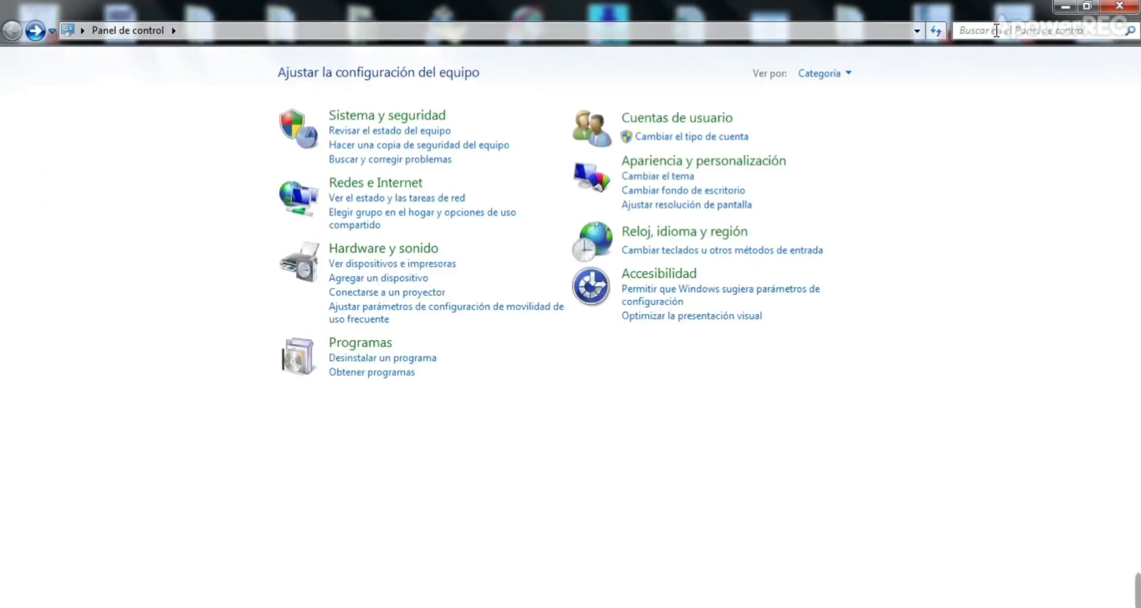
type("phone")
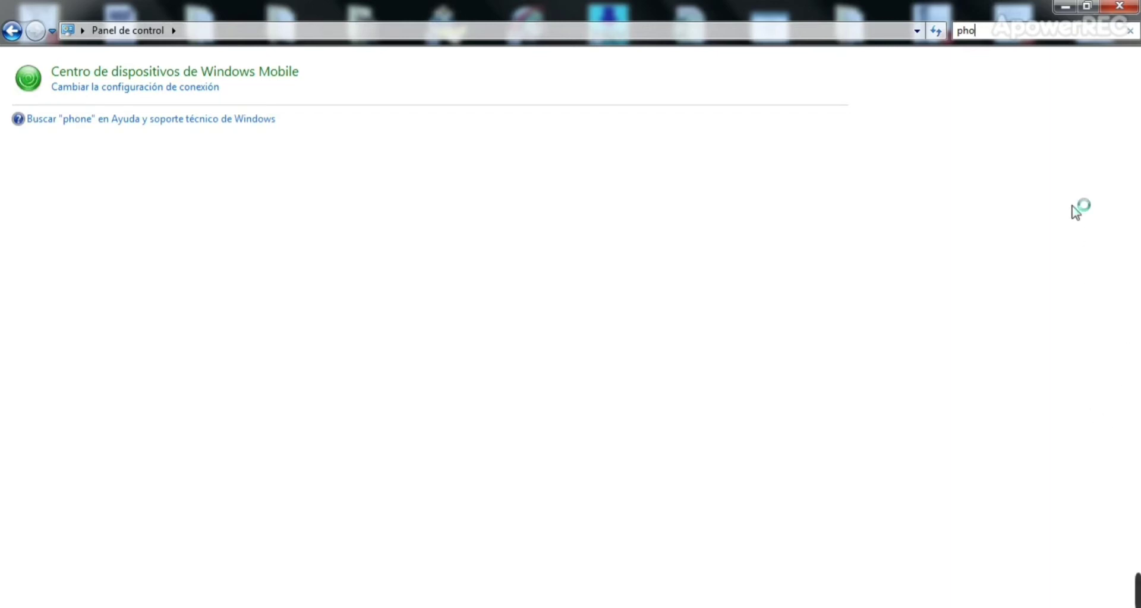
key("BackSpace")
key("BackSpace")
key("BackSpace")
type("tee")
key("BackSpace")
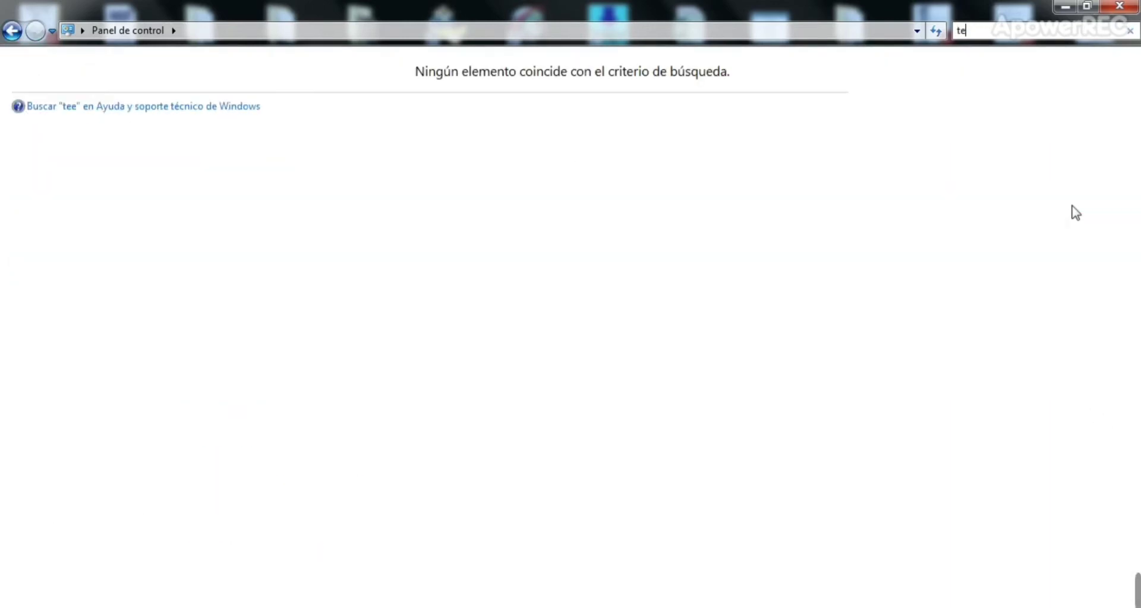
type("le")
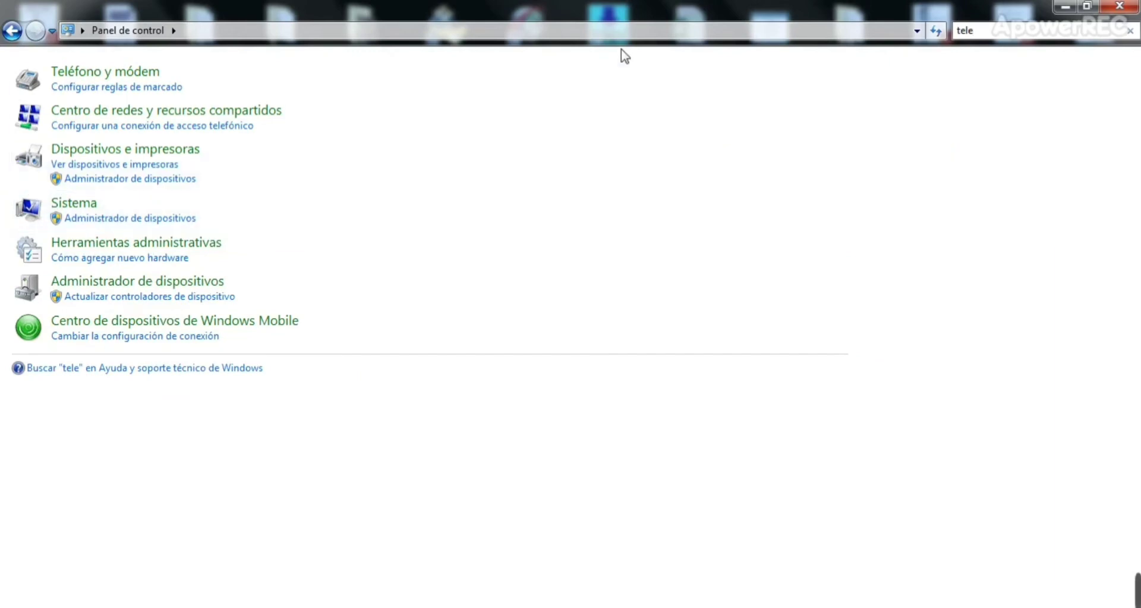
Step: Open Teléfono y módem, accept the location info, and start adding a modem from the Módems list
left_click(125, 79)
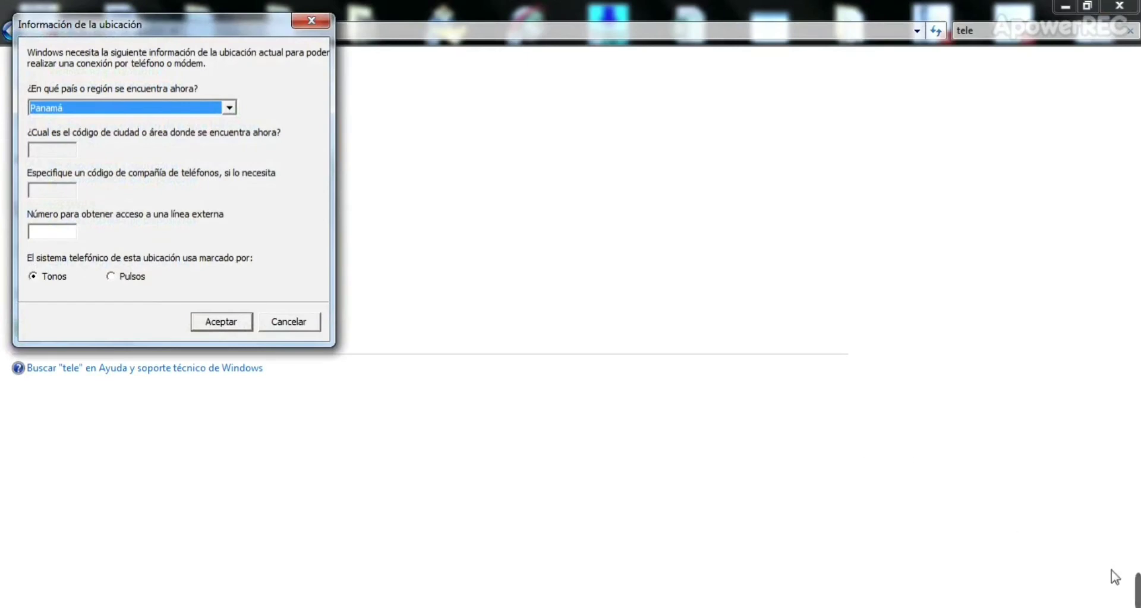
mouse_move(1035, 585)
left_click(779, 592)
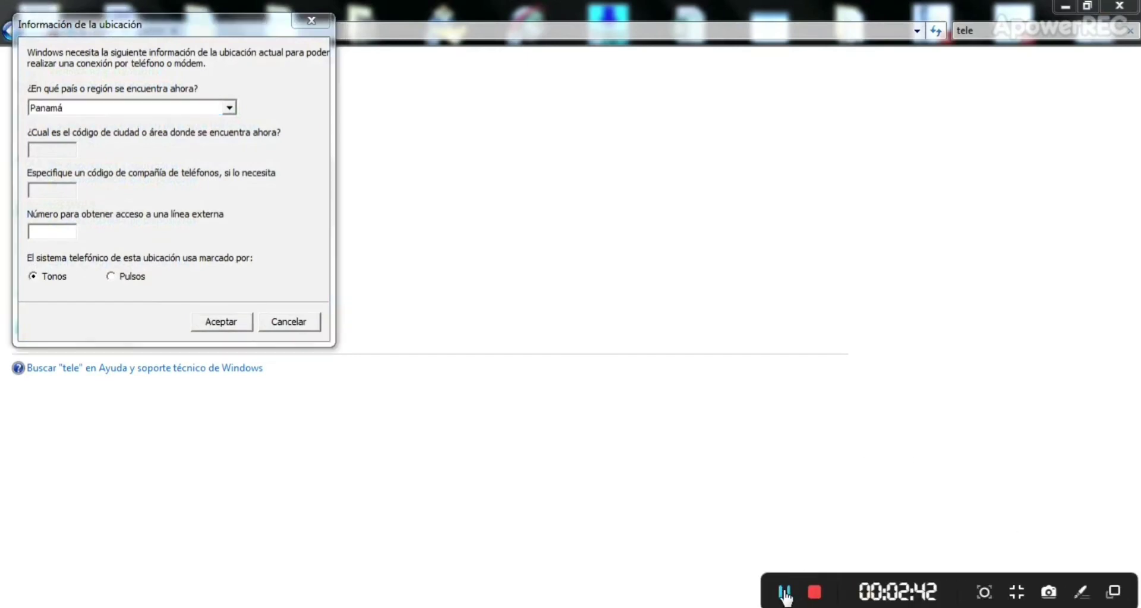
left_click(226, 324)
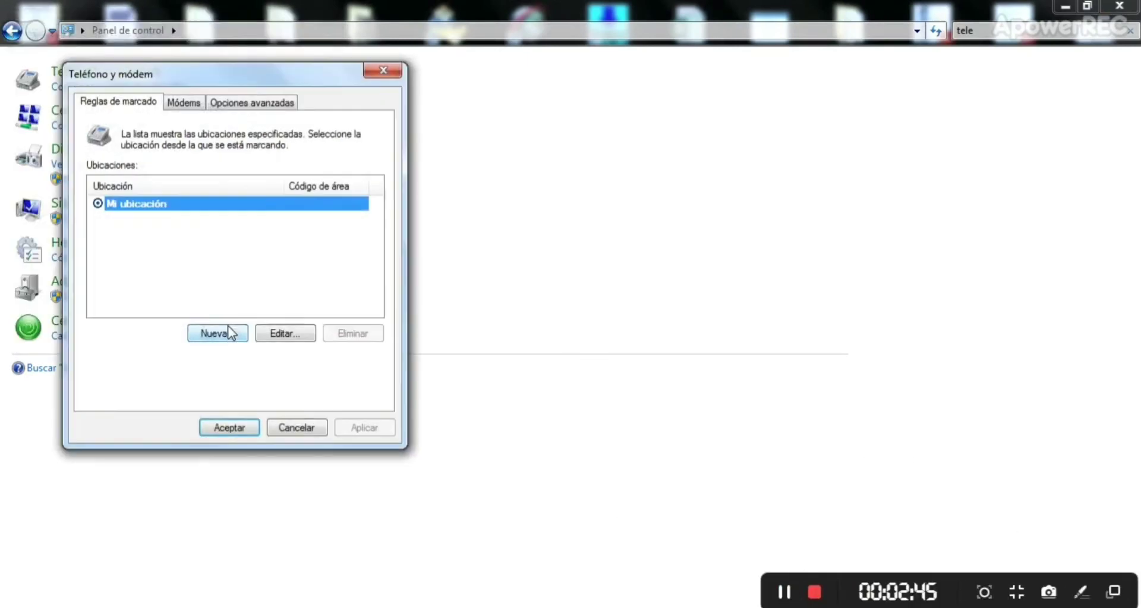
left_click(184, 111)
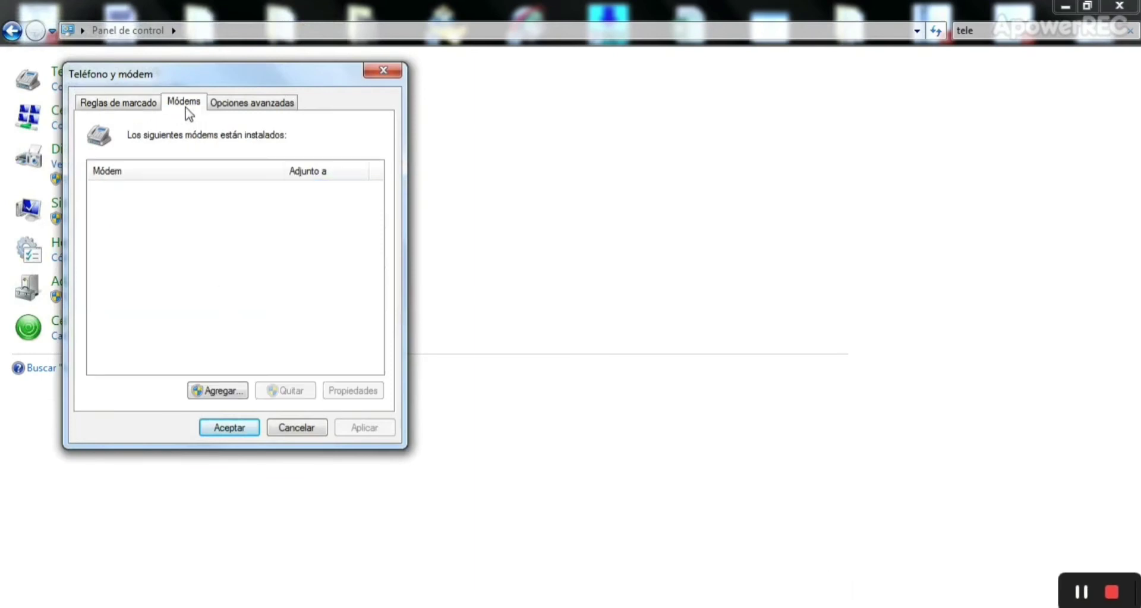
left_click(238, 391)
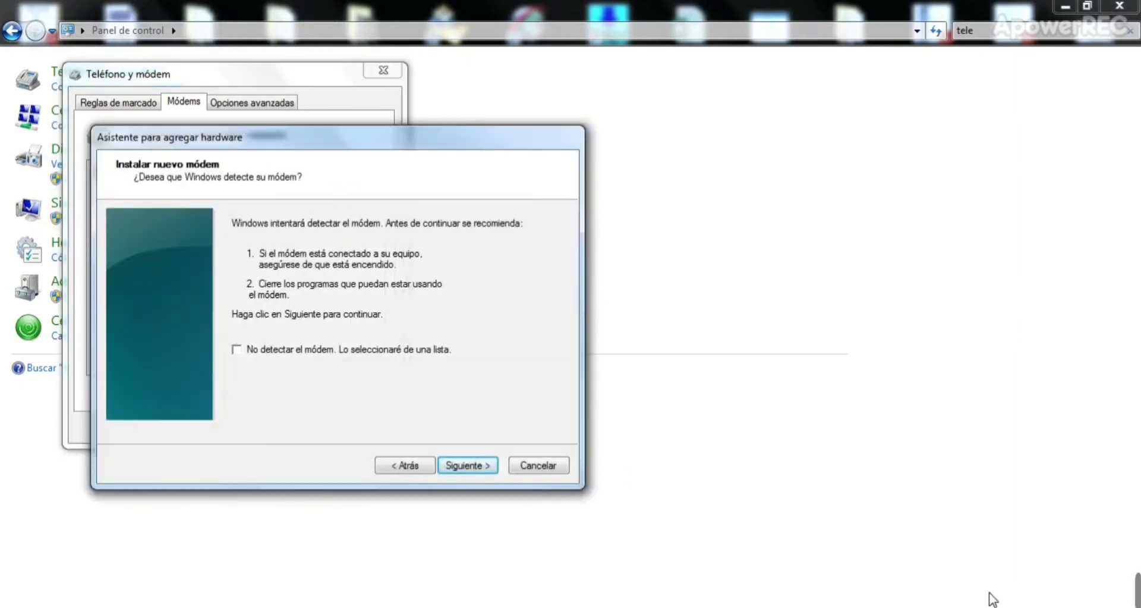
Step: Install the Cable de comunicación entre dos equipos modem manually on port COM7
mouse_move(992, 600)
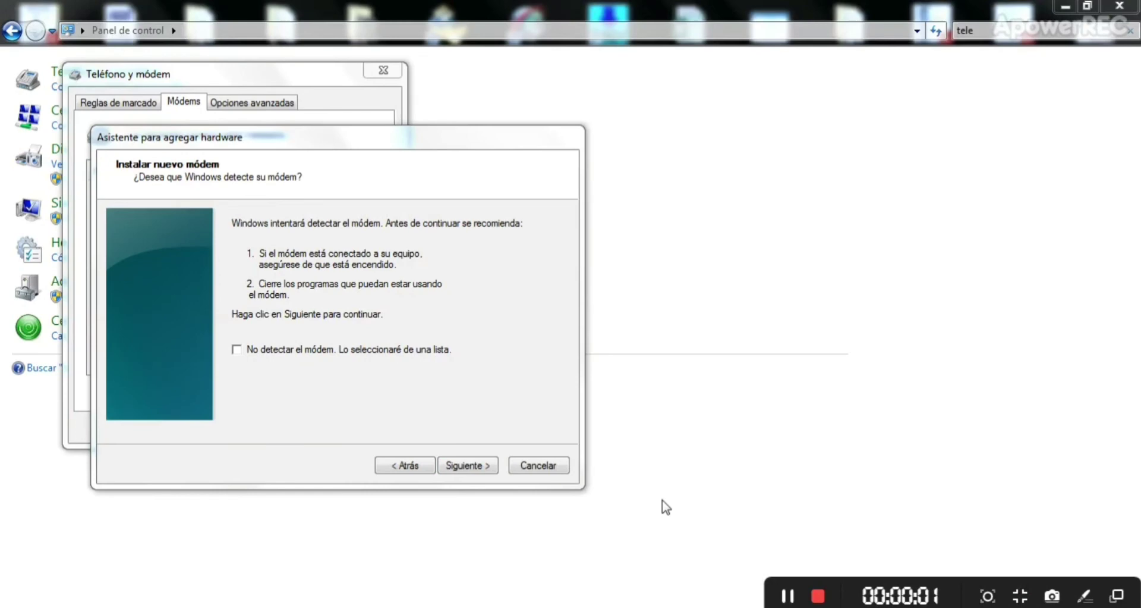
left_click(237, 349)
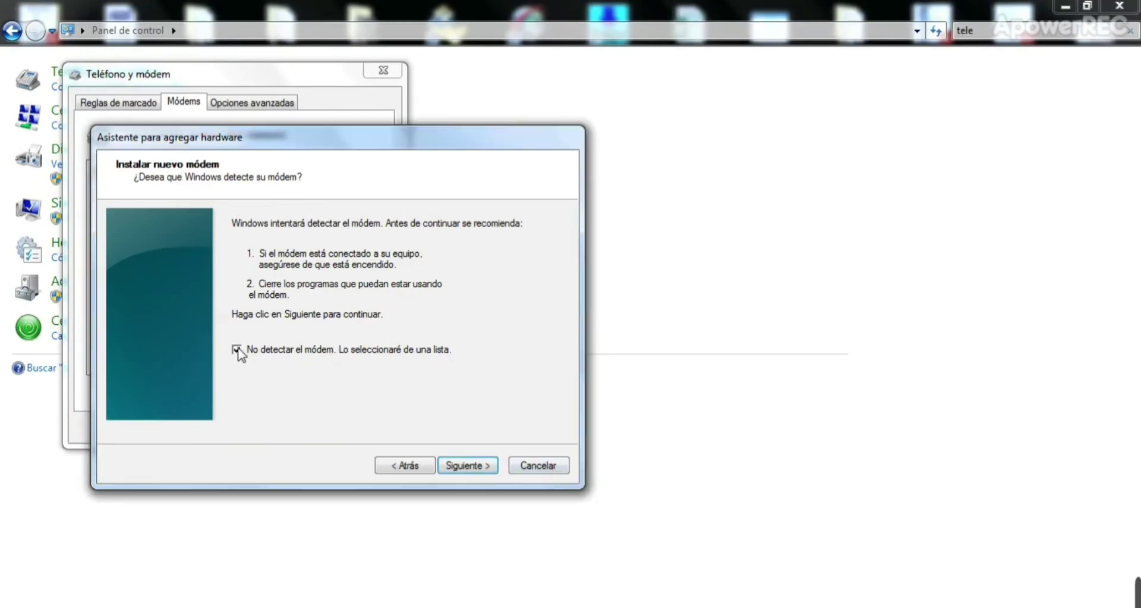
left_click(458, 467)
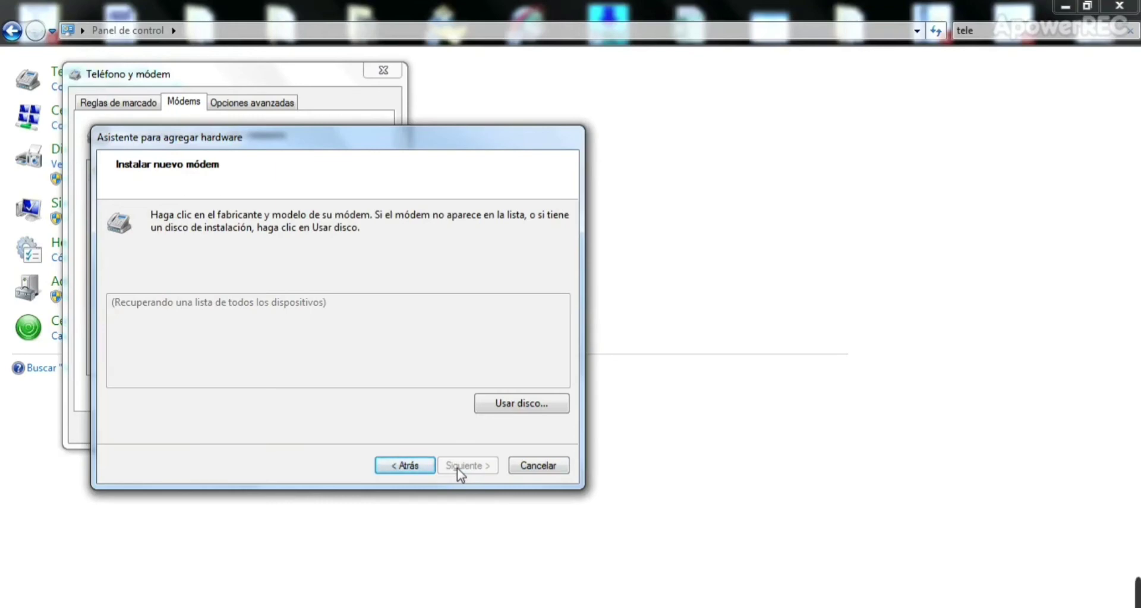
mouse_move(1001, 599)
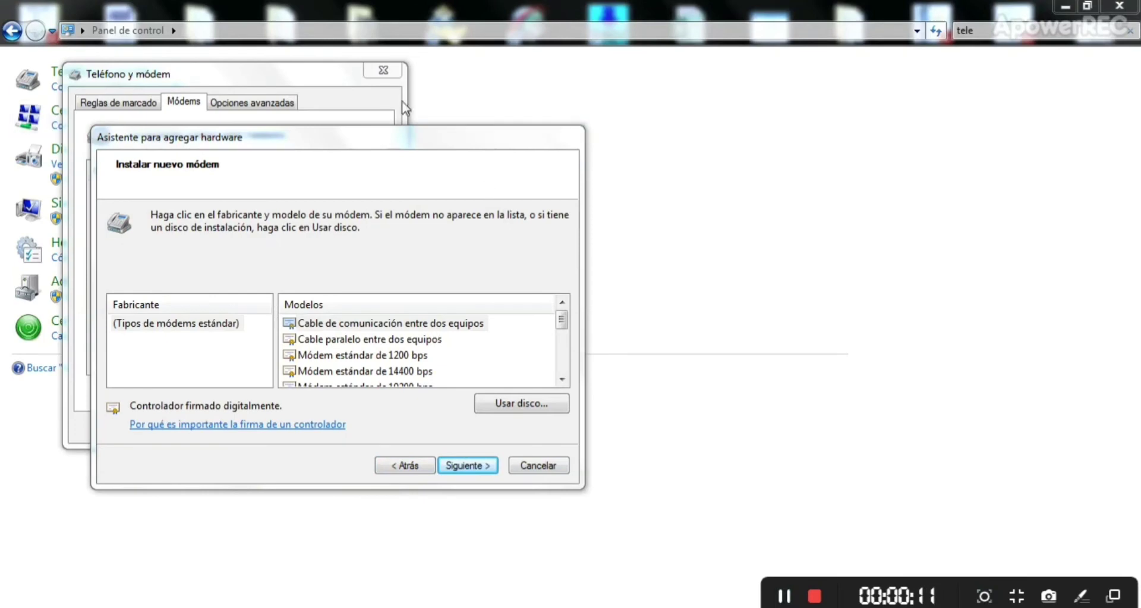
left_click(347, 326)
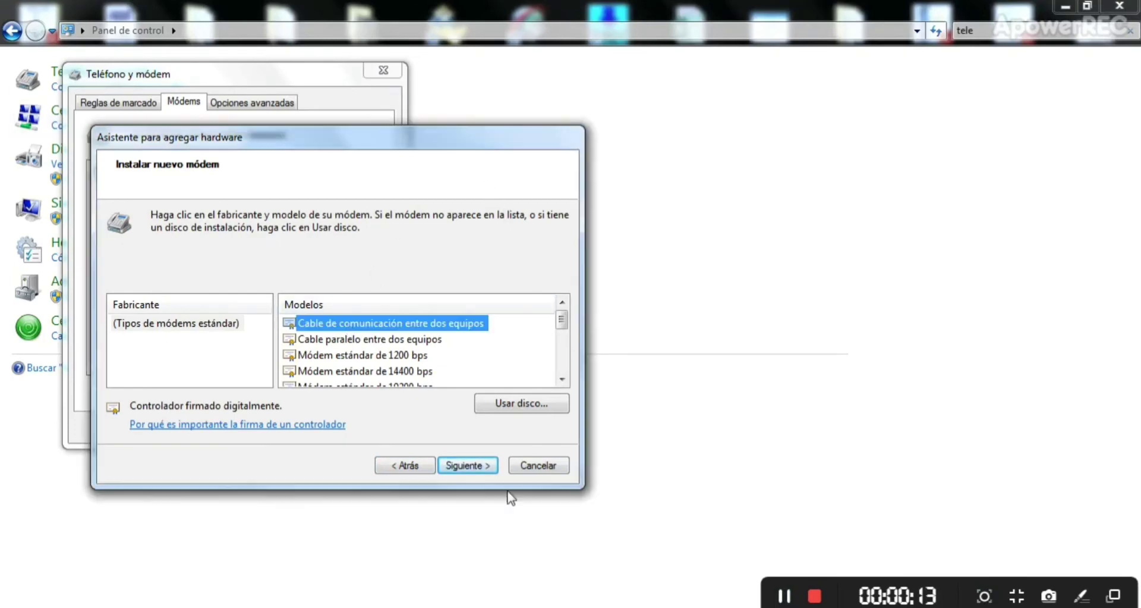
left_click(474, 465)
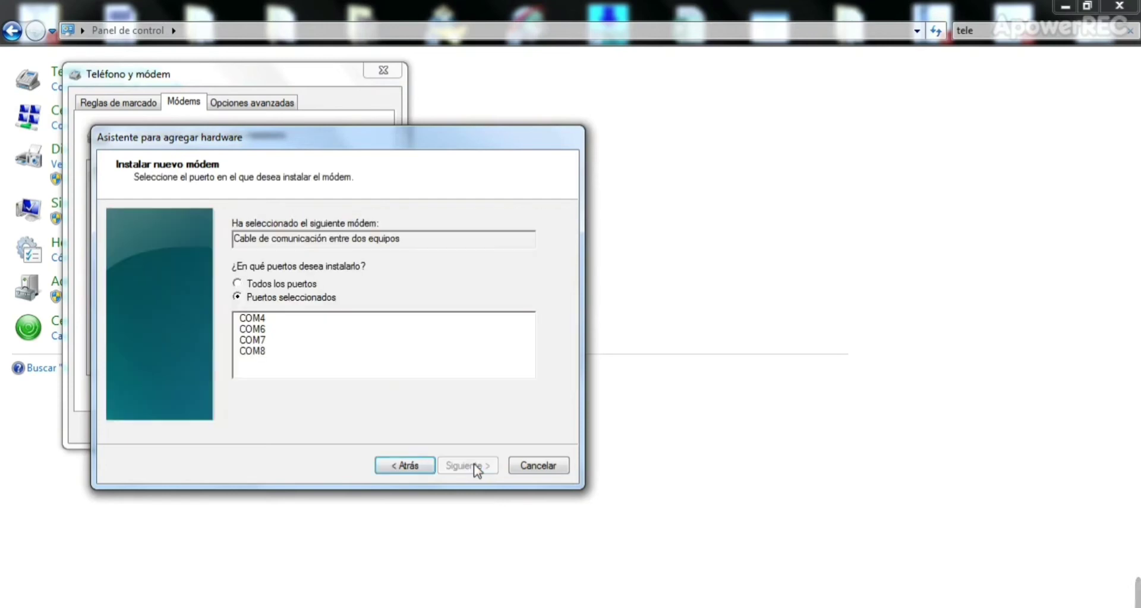
left_click(261, 340)
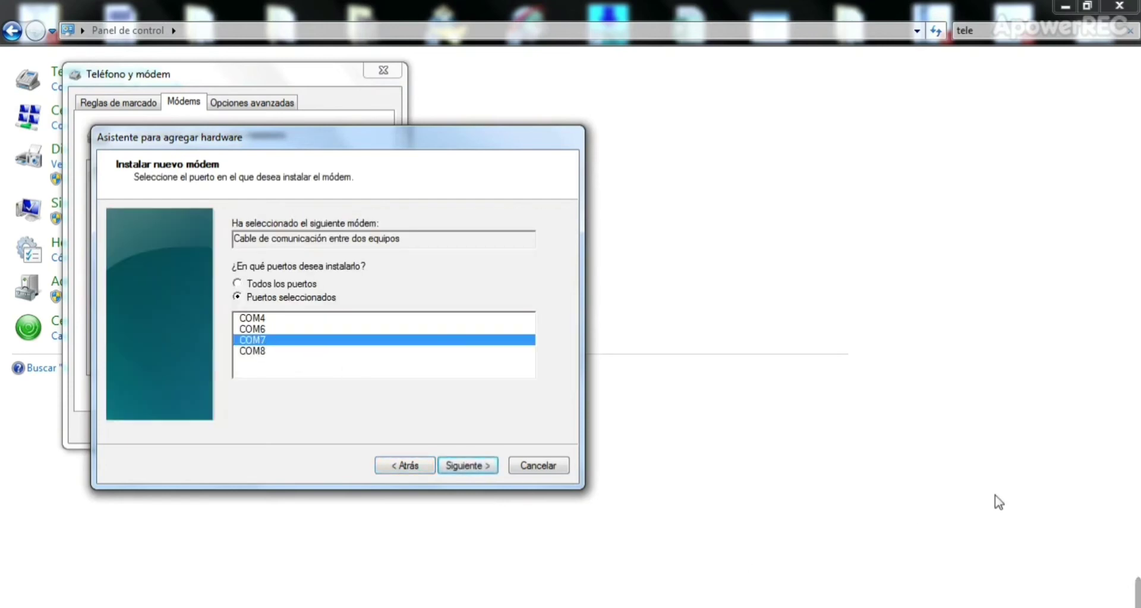
mouse_move(1137, 601)
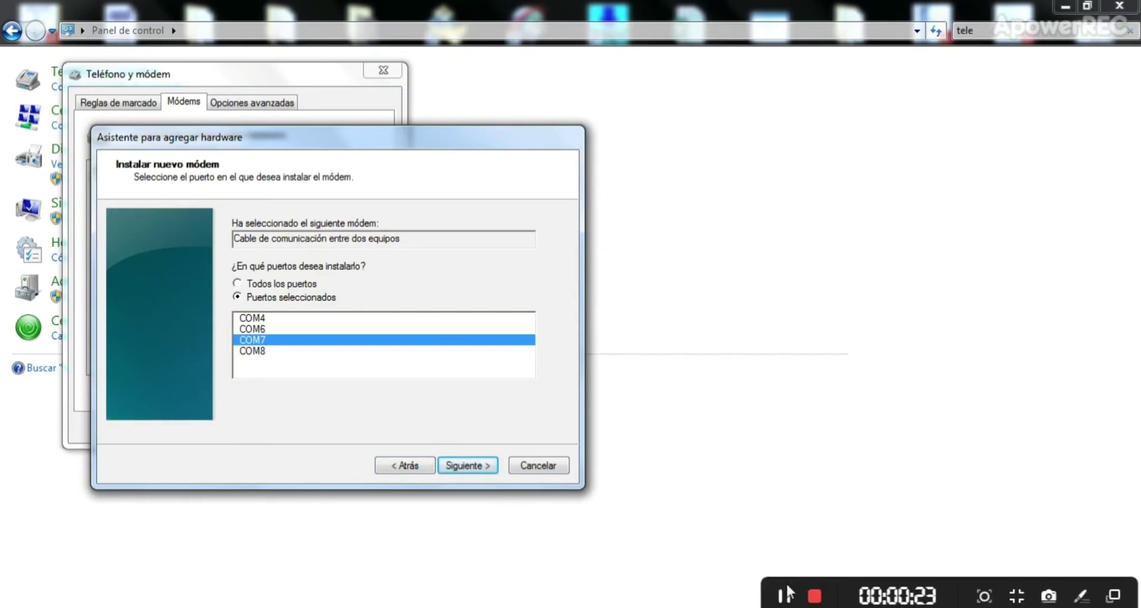
left_click(463, 465)
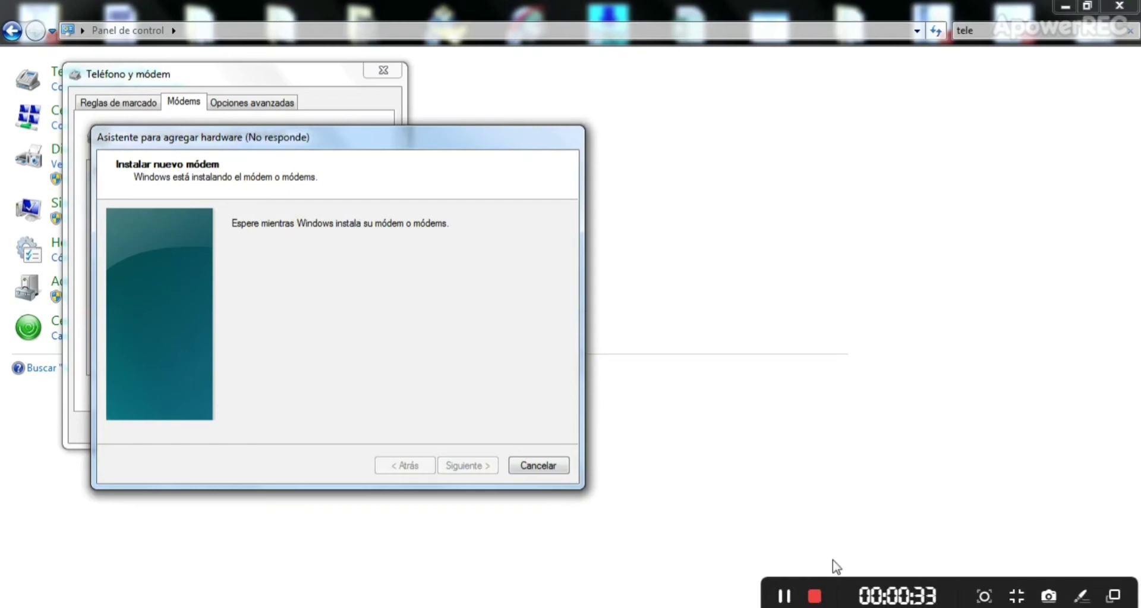
left_click(785, 595)
Step: Finish the COM7 modem install, close Teléfono y módem, and start setting up a new connection
left_click(468, 465)
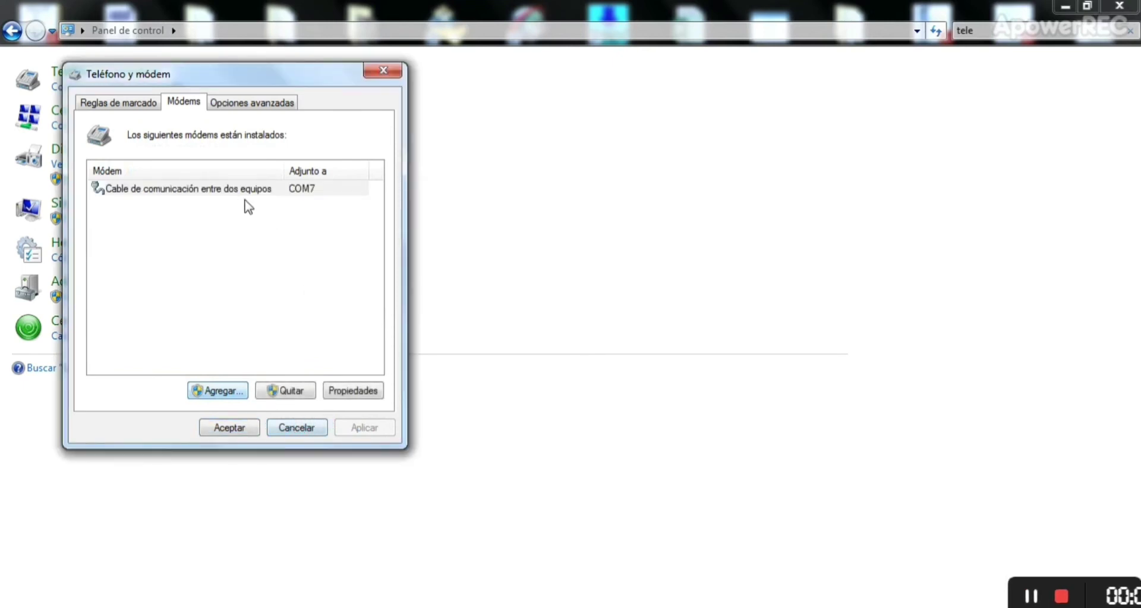
left_click(229, 428)
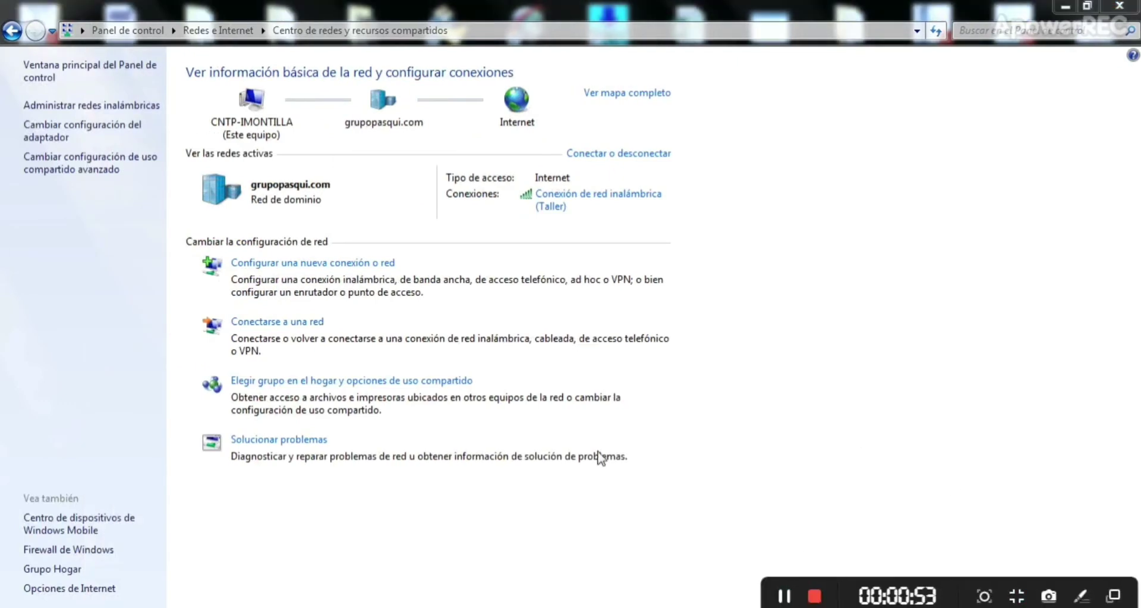
left_click(325, 264)
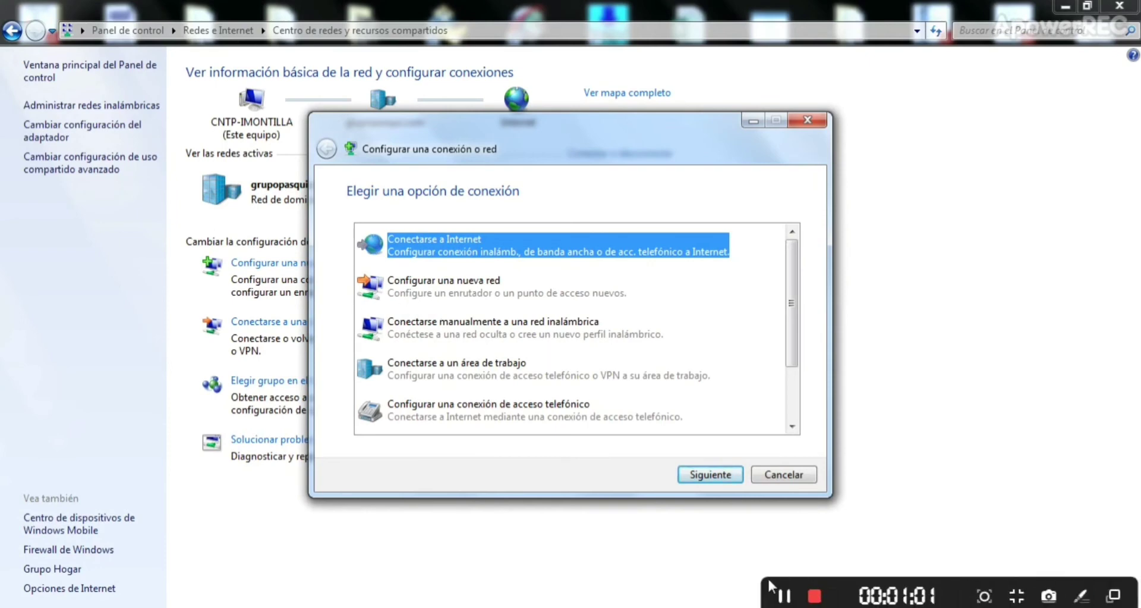
Step: Create a dial-up connection through the Cable de comunicación entre dos equipos modem with number 1, skipping the Internet test
left_click(786, 595)
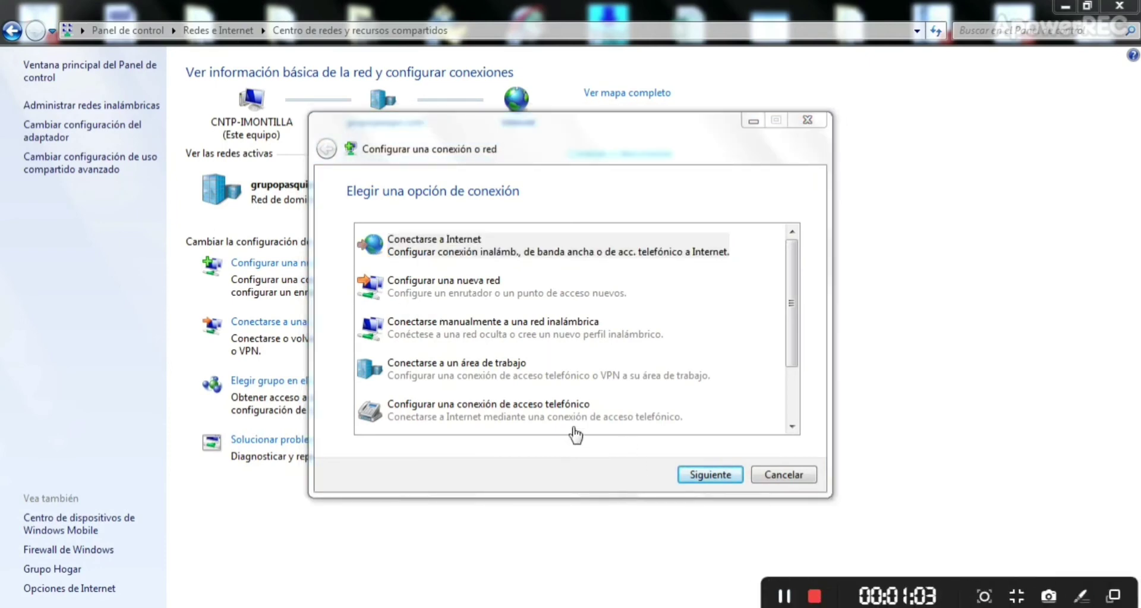
left_click(551, 412)
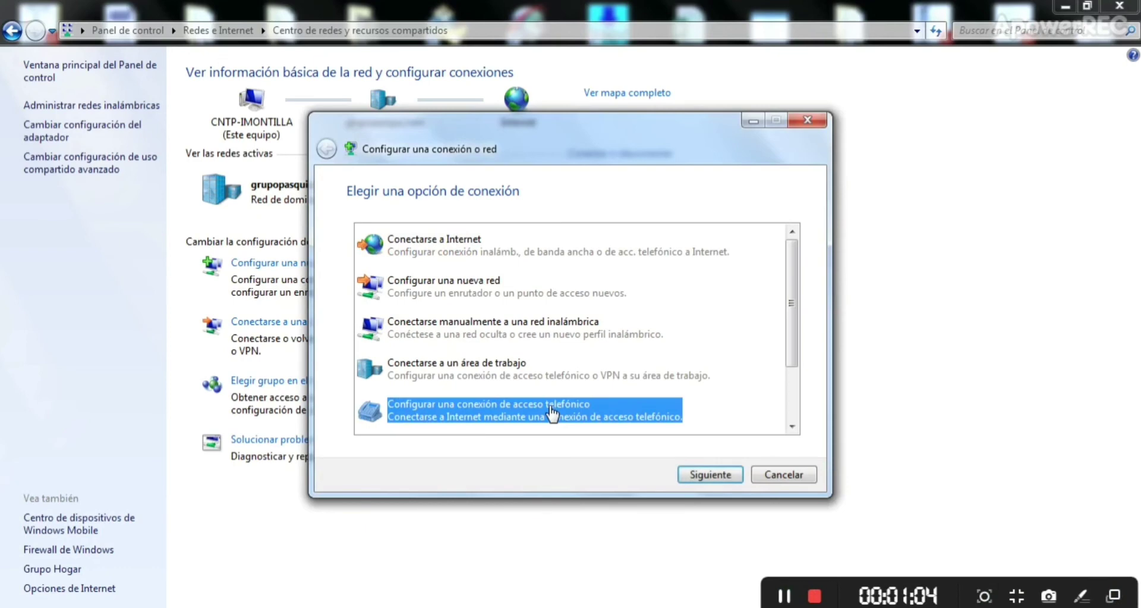
left_click(701, 476)
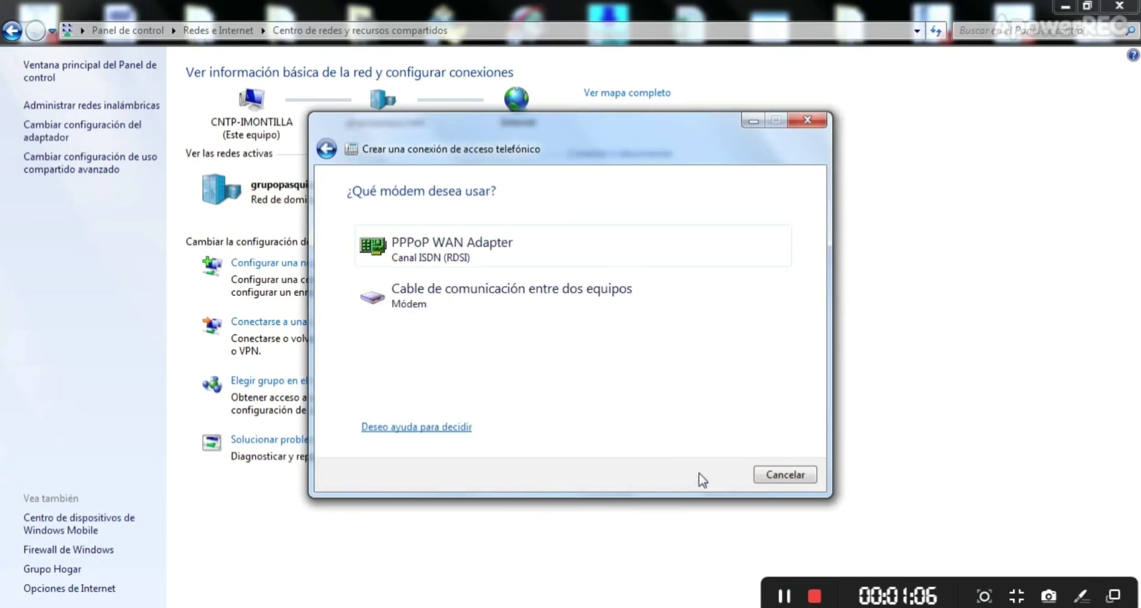
left_click(560, 295)
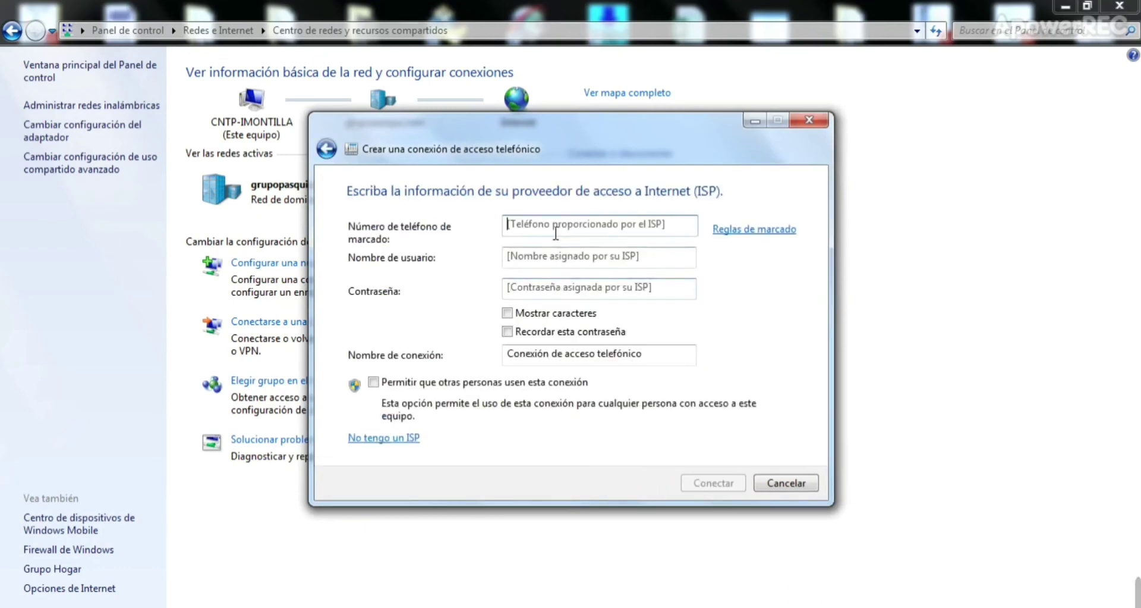
type("1")
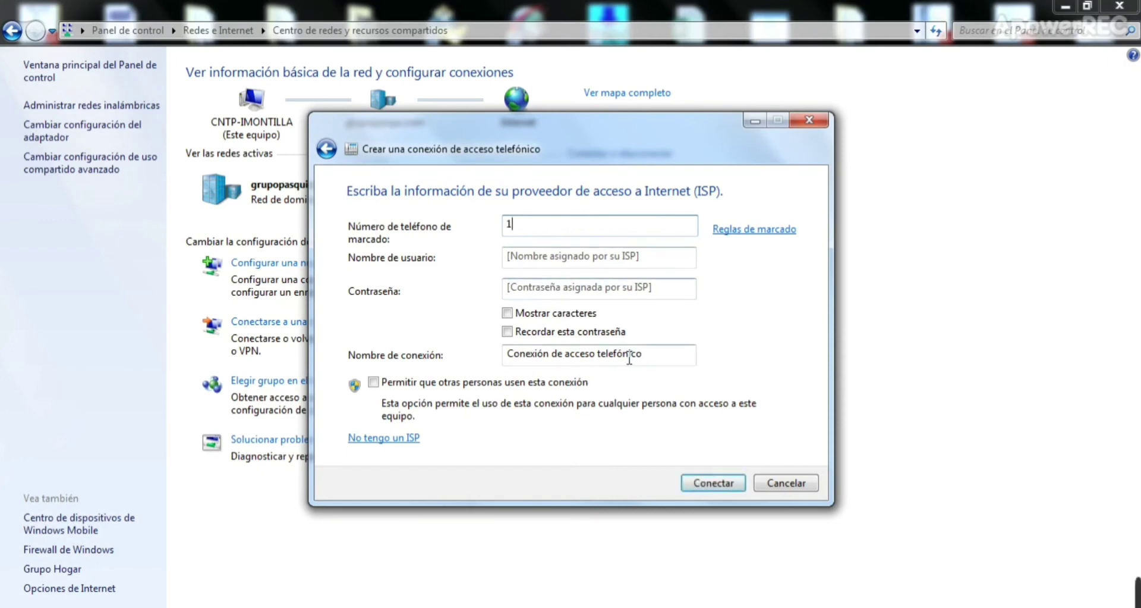
left_click(731, 485)
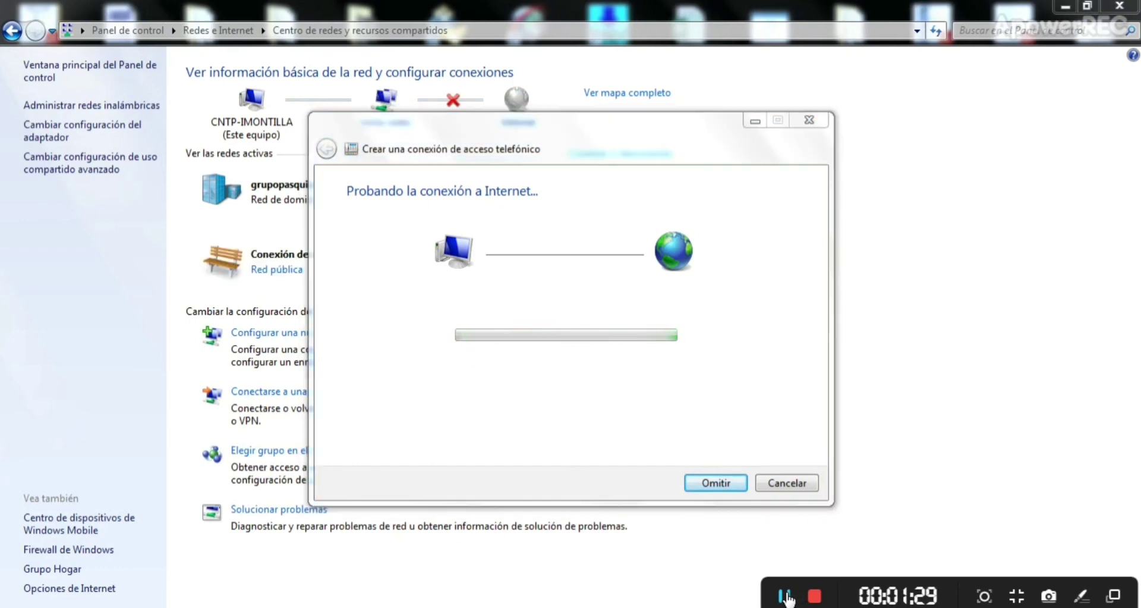
left_click(716, 482)
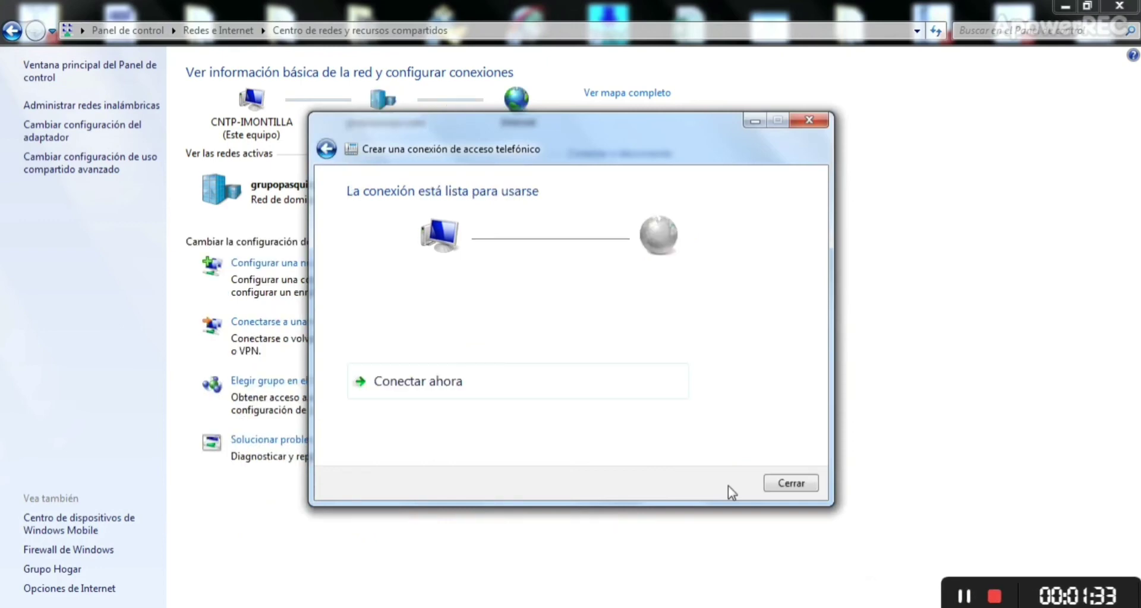
Step: Close the wizard and dial Conexión de acceso telefónico from the taskbar network list
left_click(790, 483)
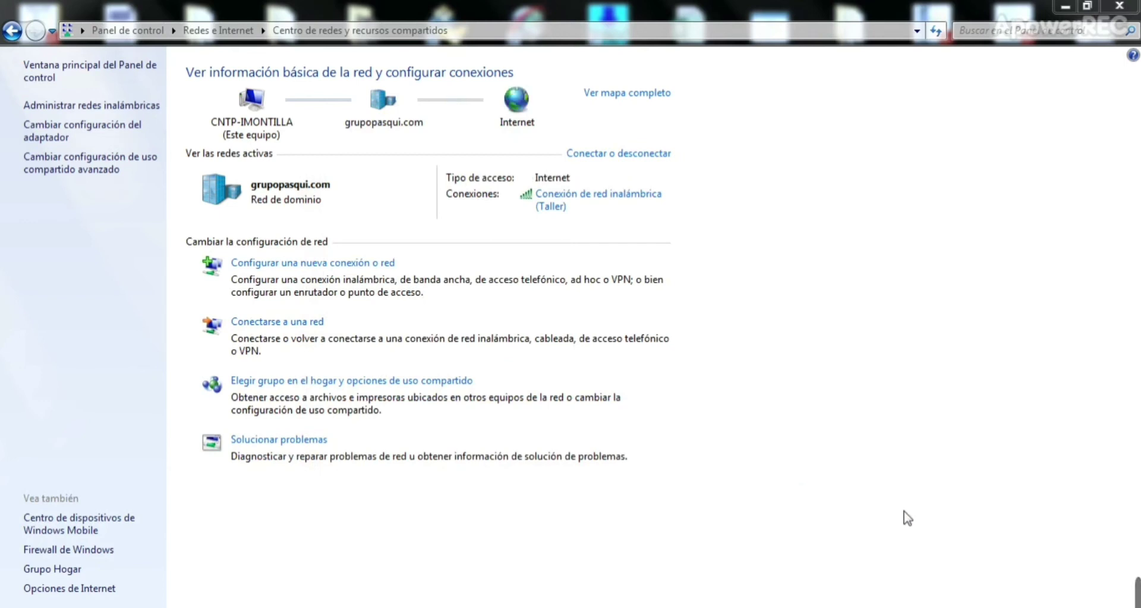
mouse_move(765, 575)
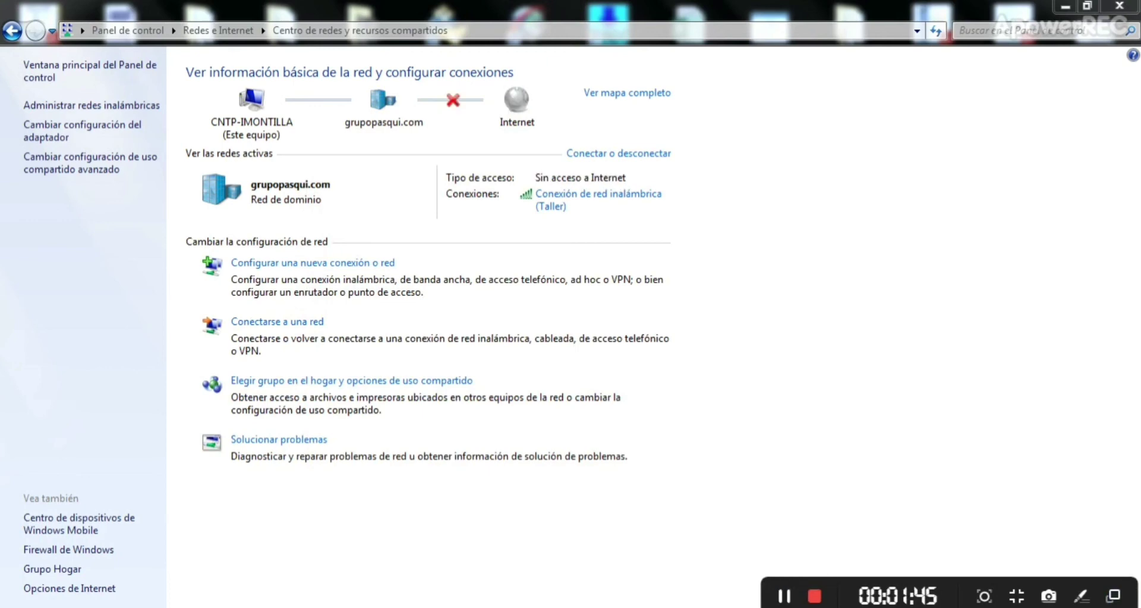
left_click(1099, 605)
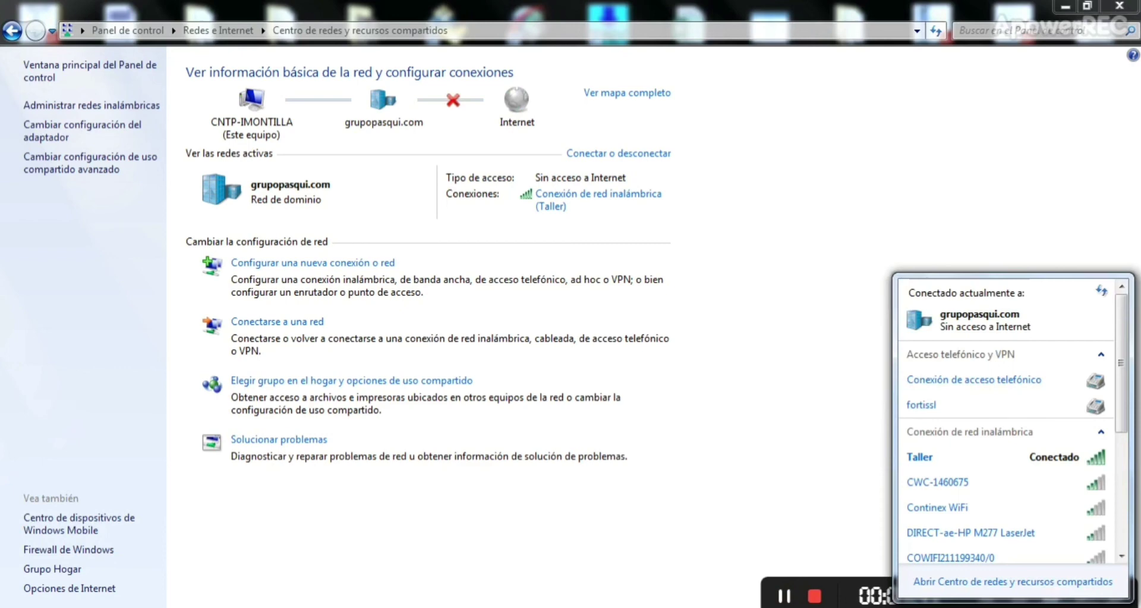
left_click(987, 387)
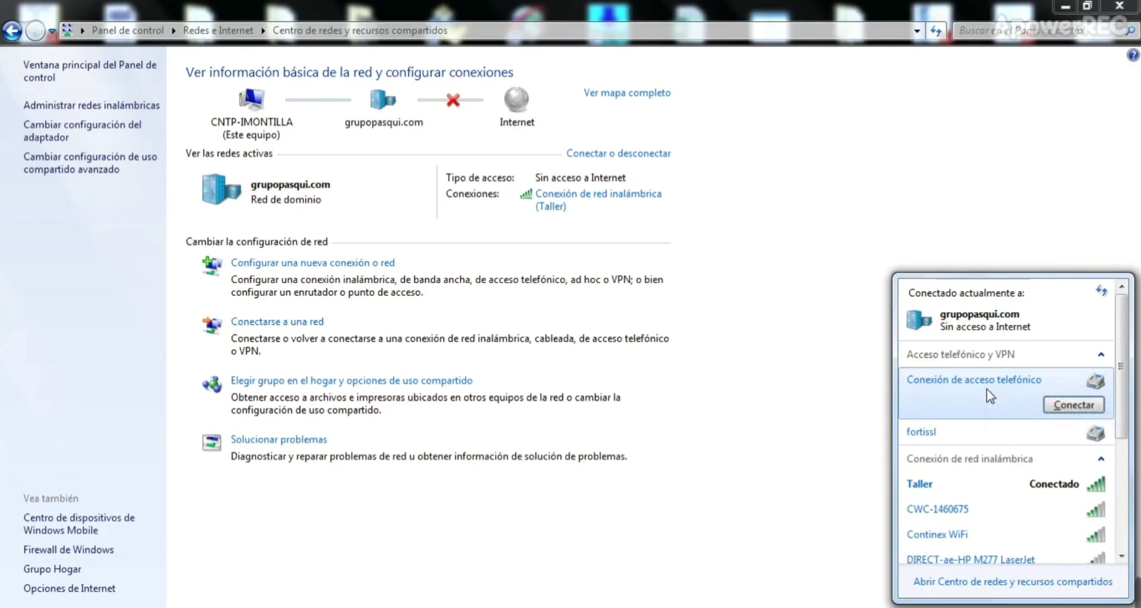
left_click(1058, 404)
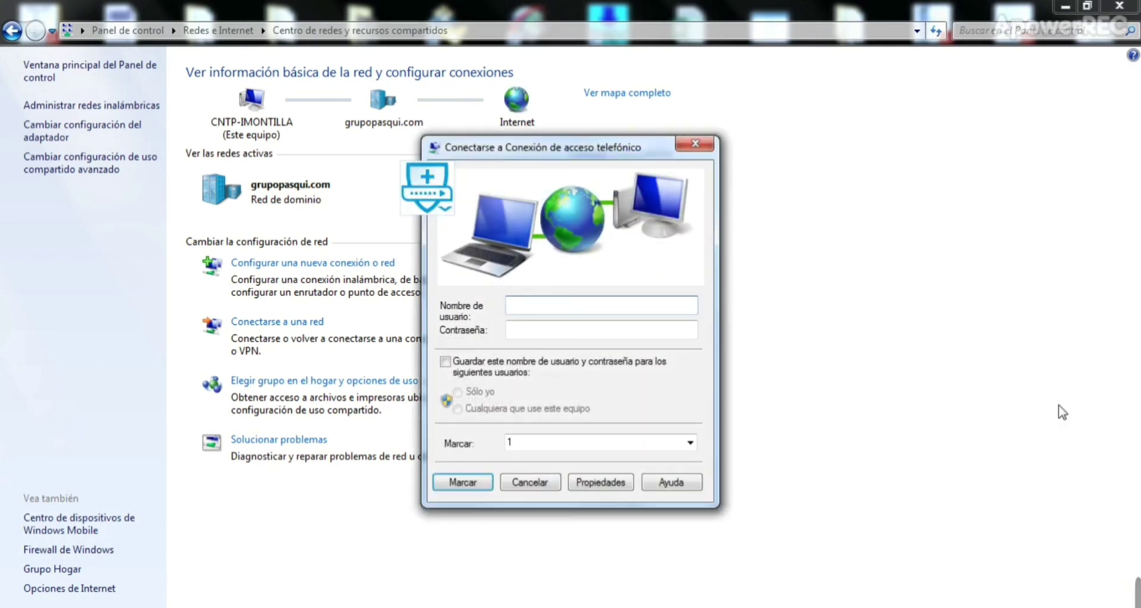
left_click(470, 484)
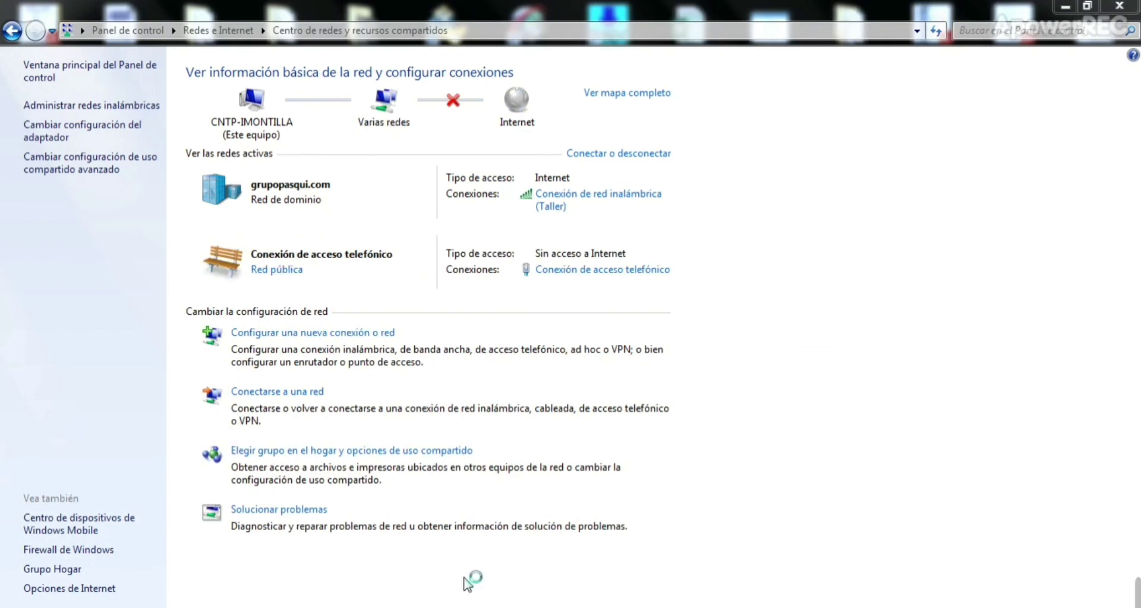
Step: Set the dial-up network location to Red pública and open Conexión de acceso telefónico's status
mouse_move(1050, 603)
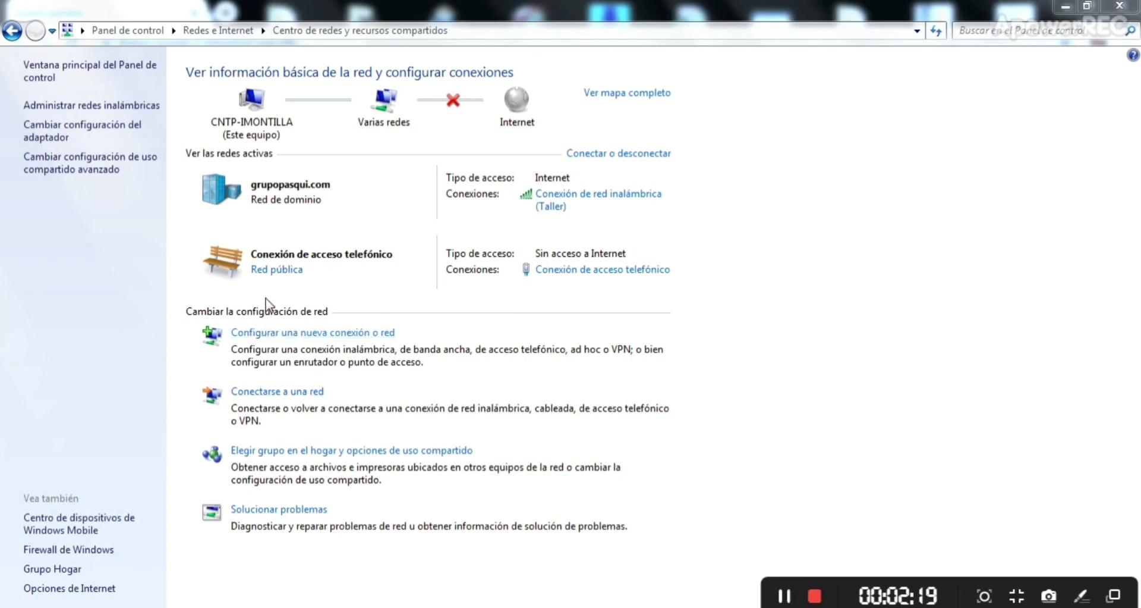
left_click(275, 271)
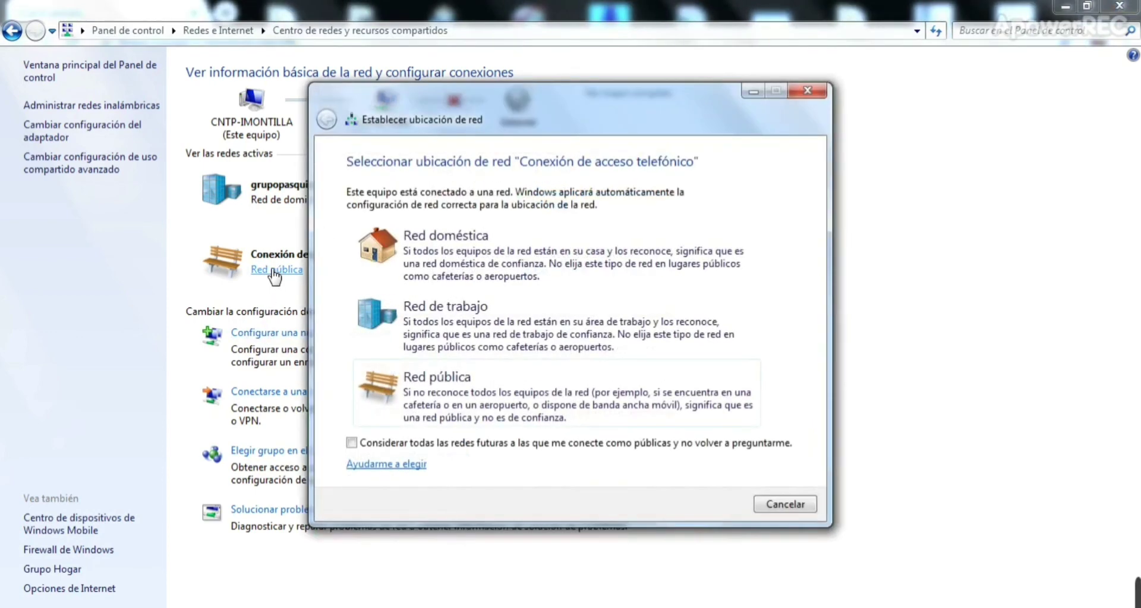
left_click(497, 404)
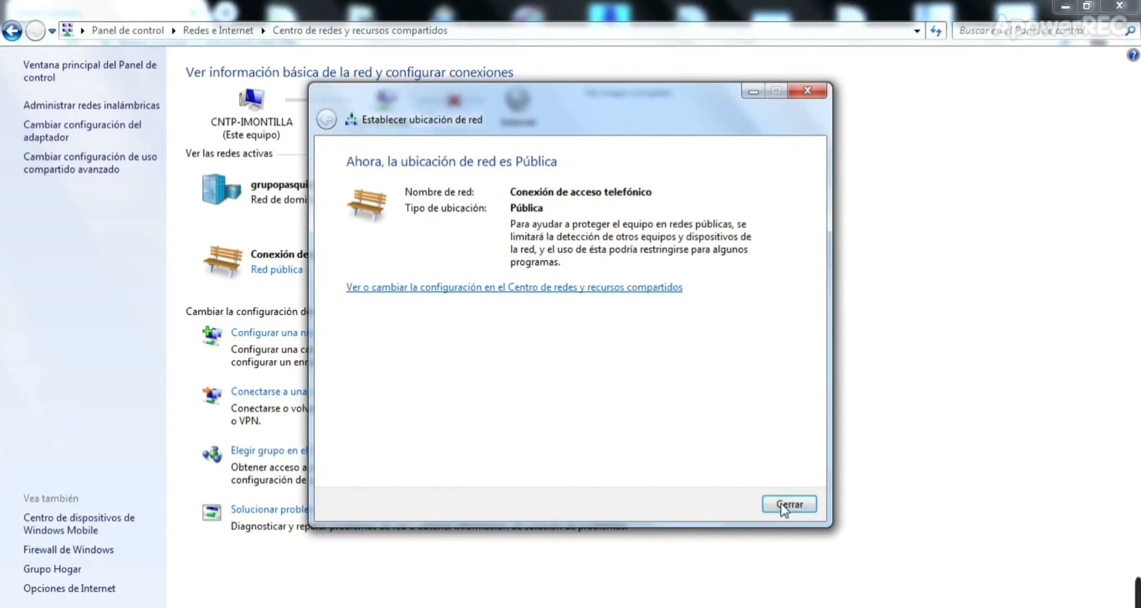
left_click(789, 504)
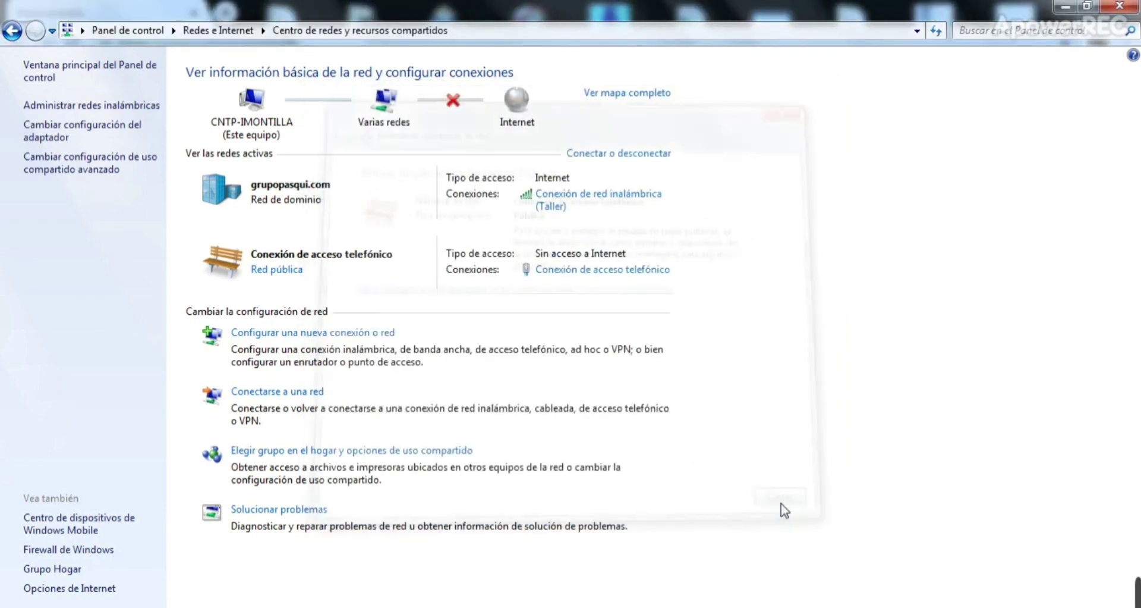
left_click(618, 270)
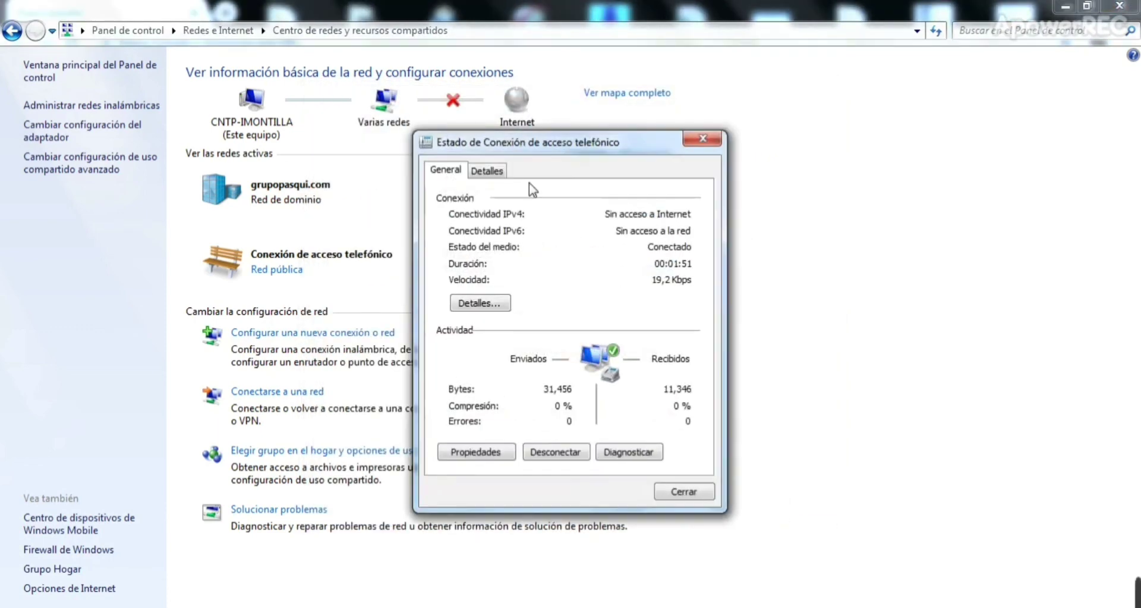
Step: View the connection's Detalles, highlighting server IPv4 192.168.100.170 beside client 192.168.100.171
left_click(485, 171)
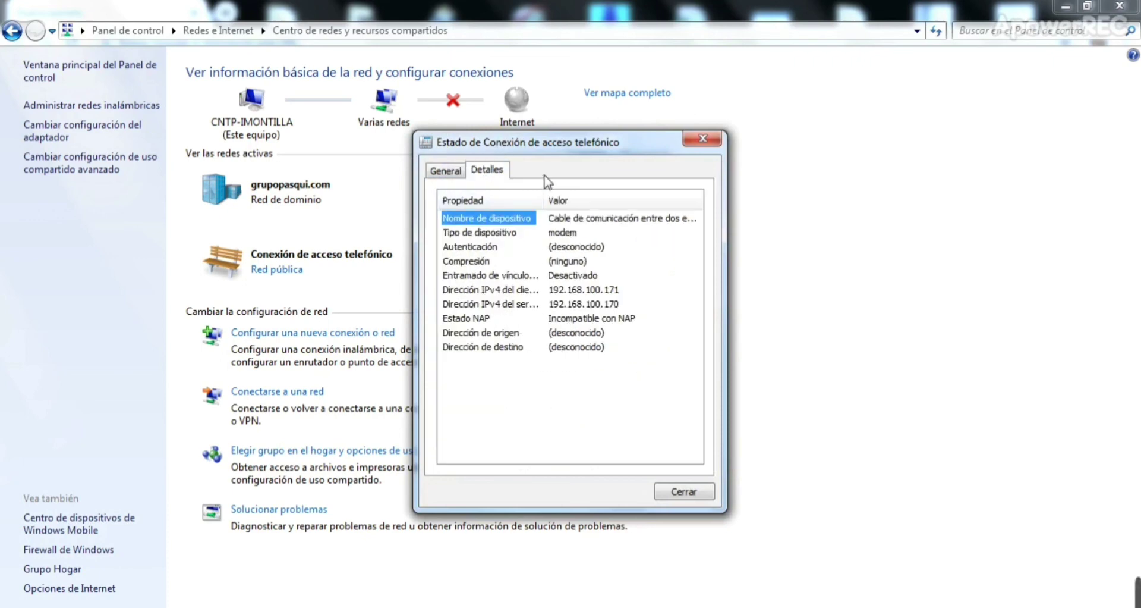
left_click_drag(543, 196, 573, 196)
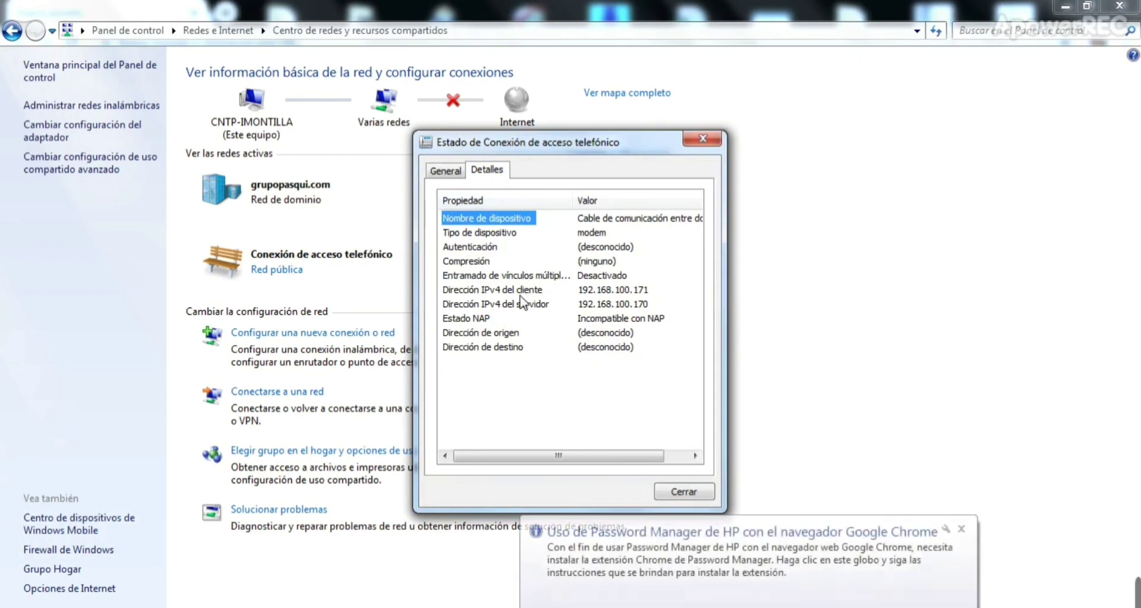
left_click(520, 302)
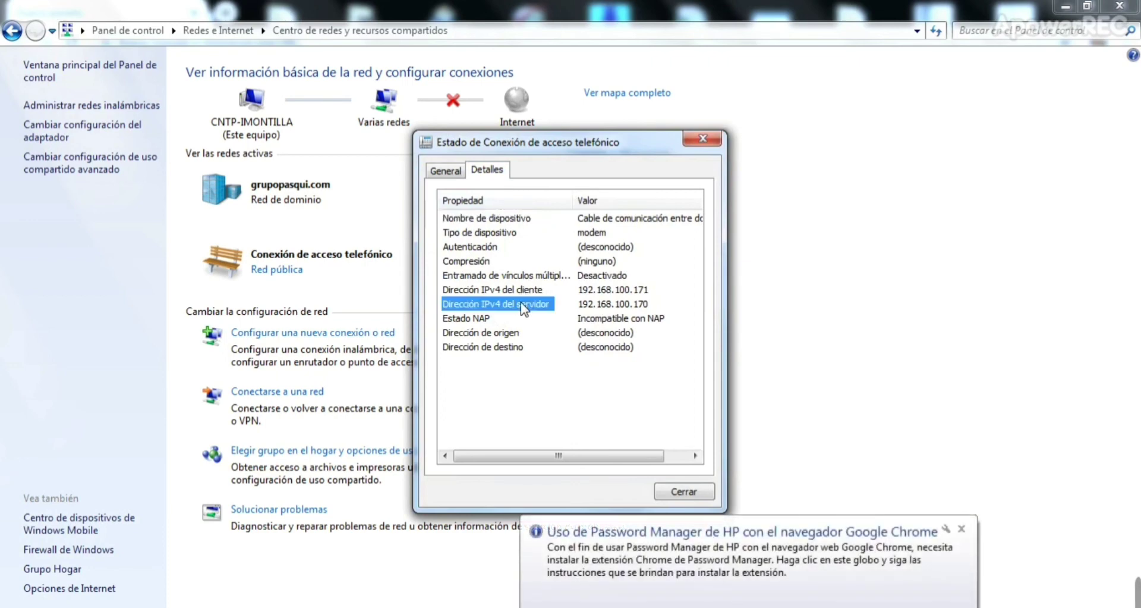
left_click(960, 530)
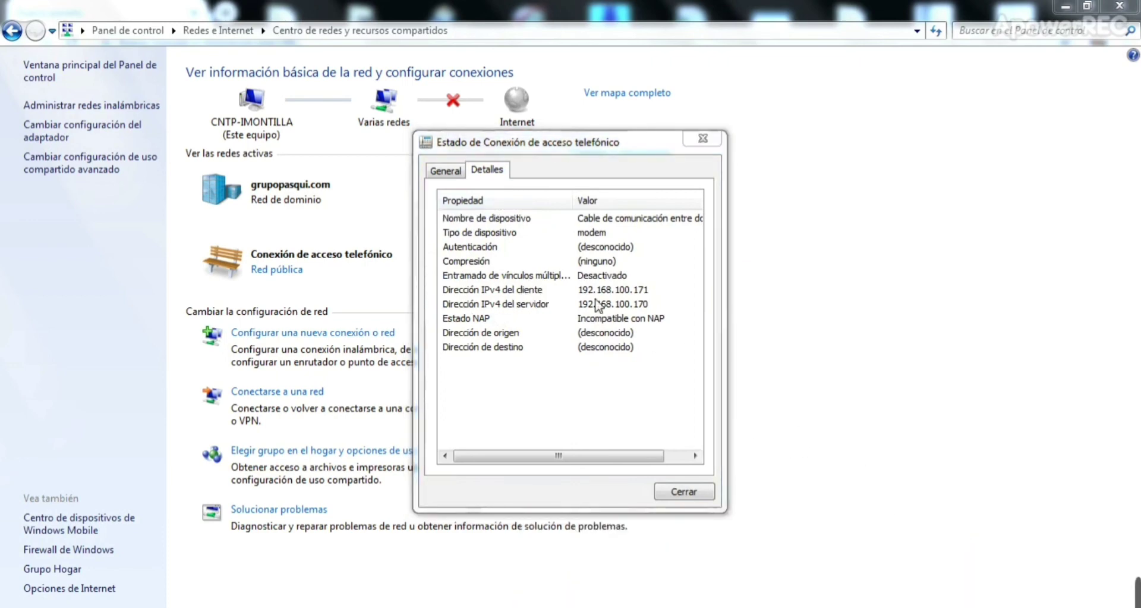
Step: Log in to the receiver at 192.168.100.170 as admin with its password, declining Chrome's password save
mouse_move(821, 595)
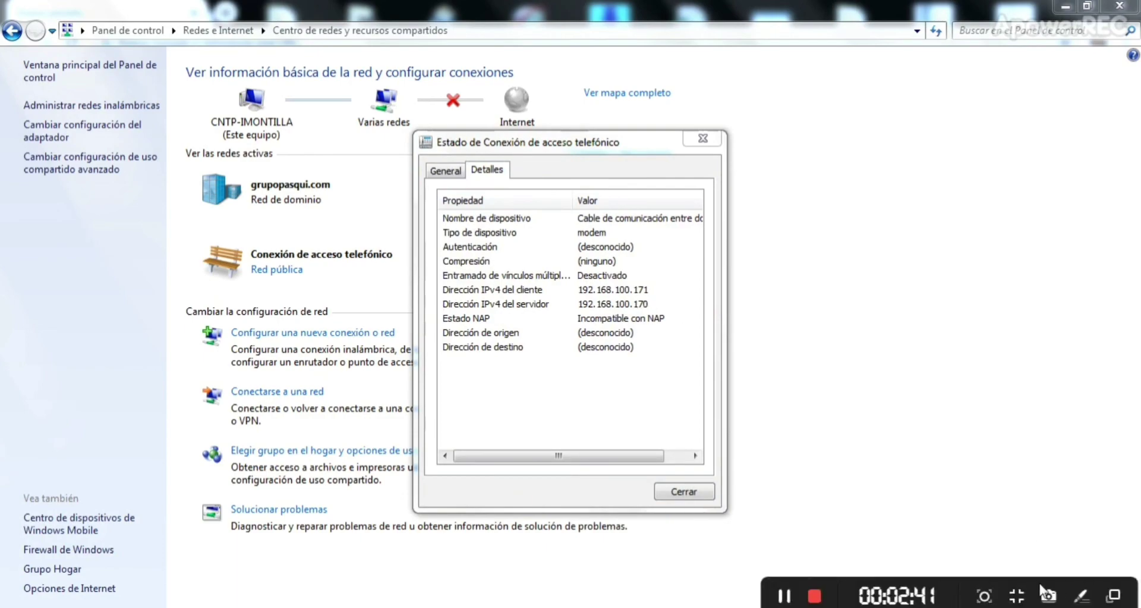
left_click(785, 595)
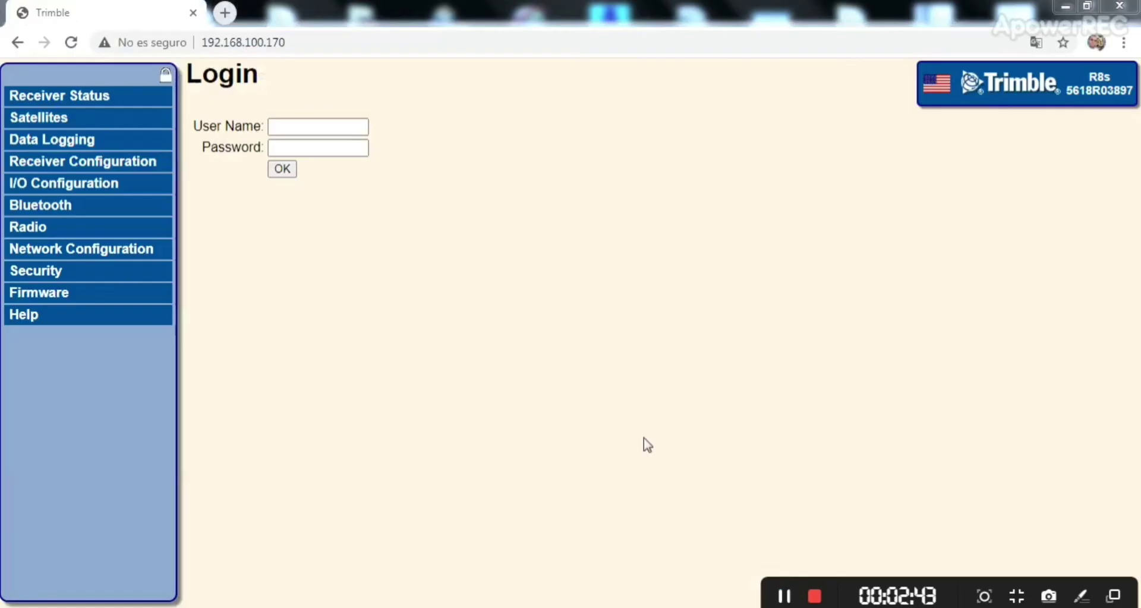
left_click(314, 126)
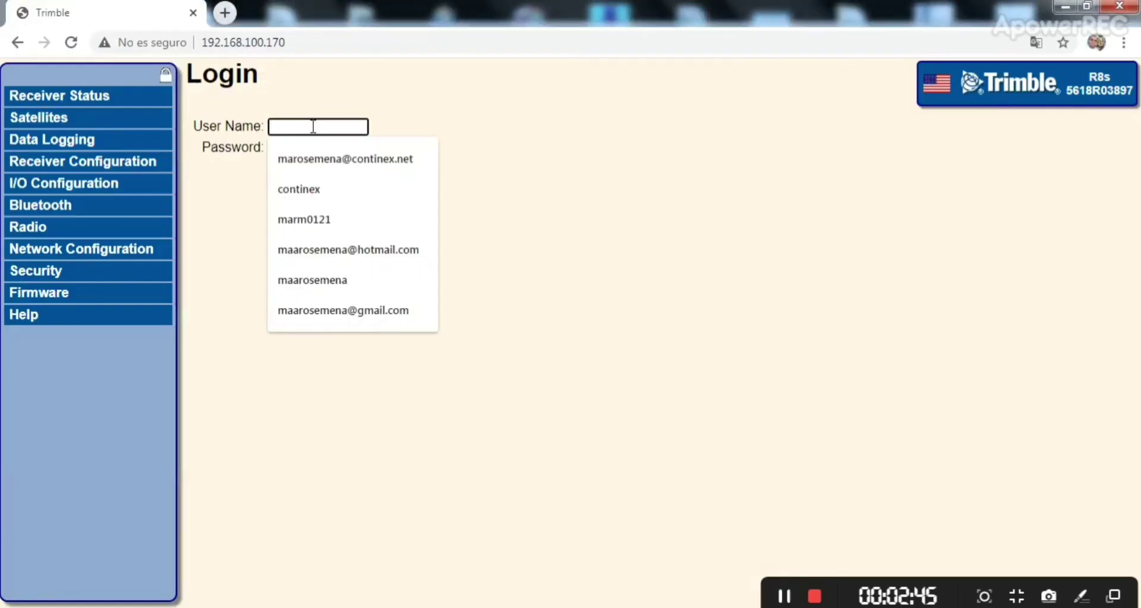
type("admin")
key("Tab")
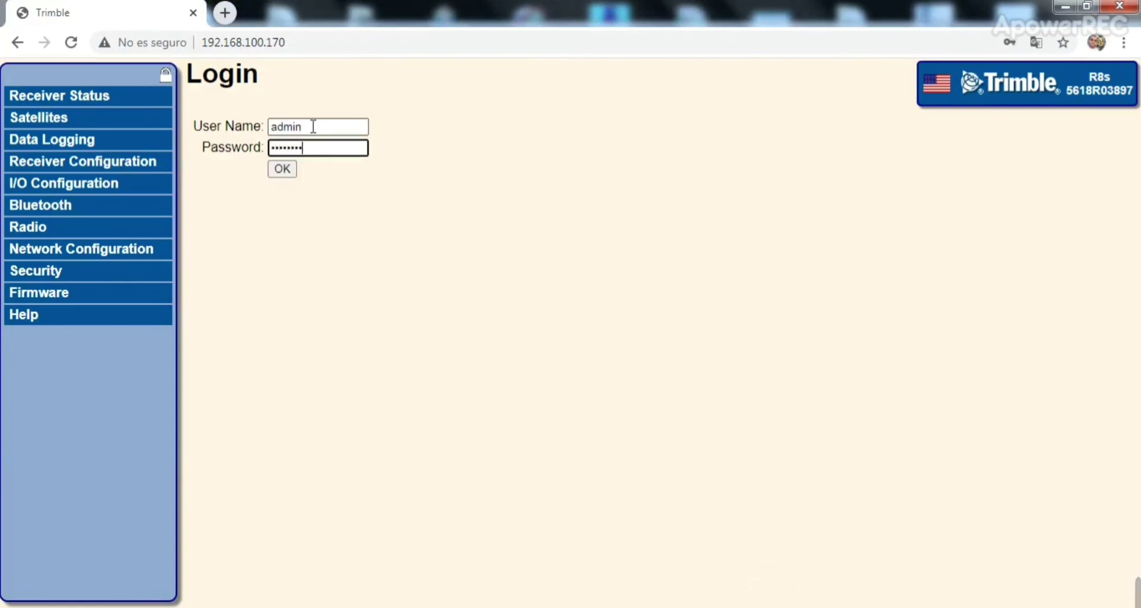
key("Return")
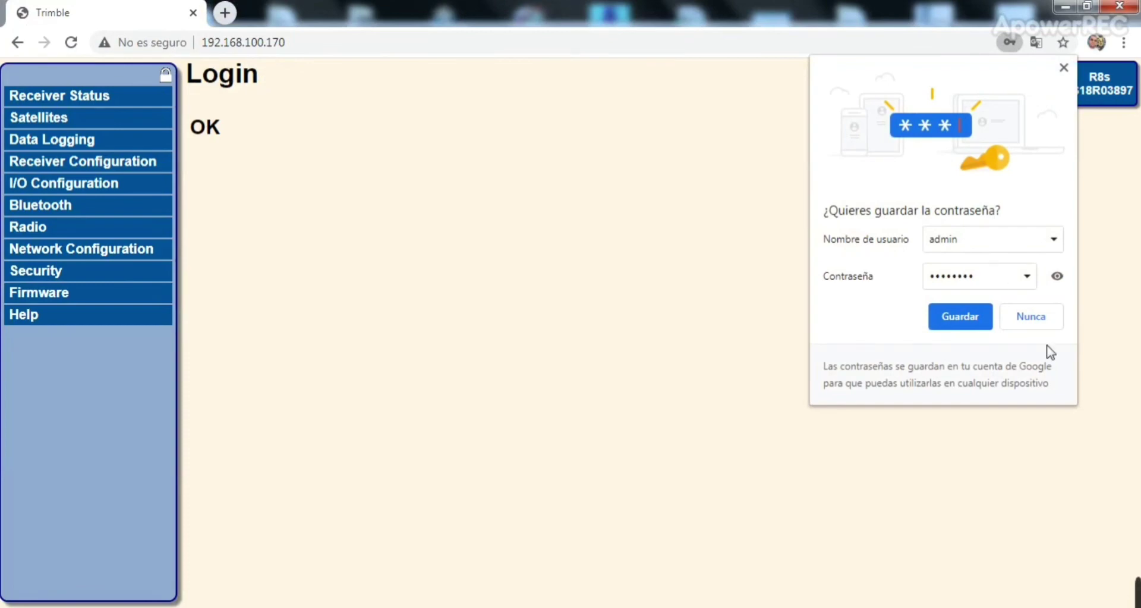
left_click(1032, 317)
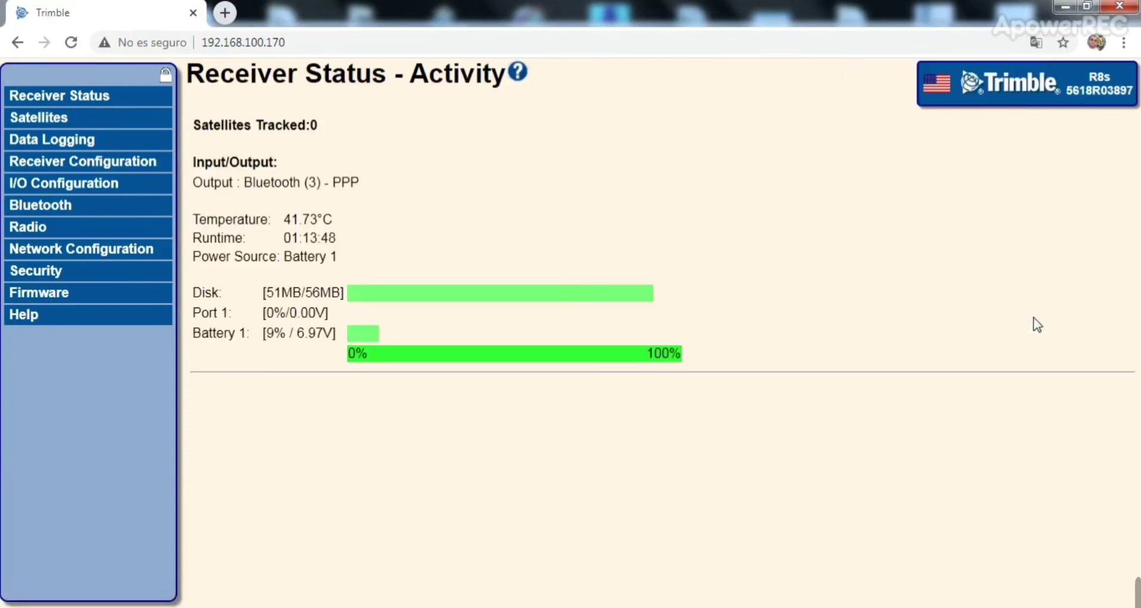